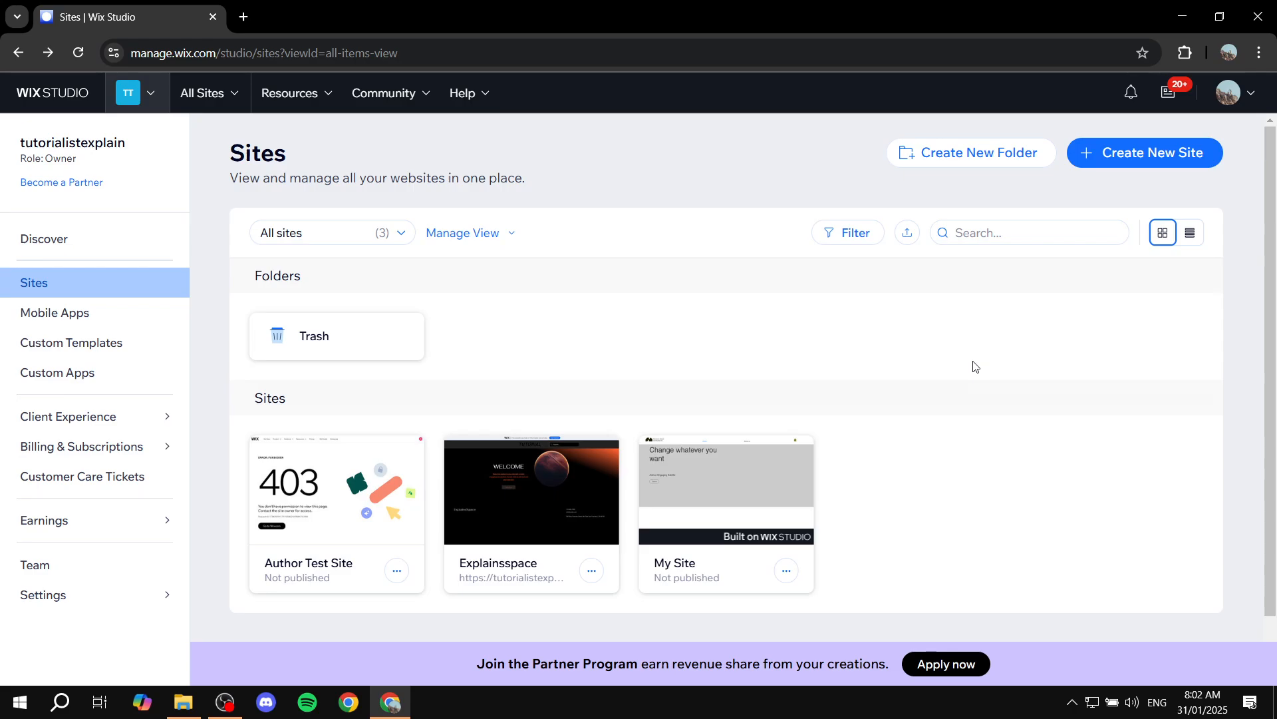
Open the Author Test Site dashboard and go to the store's Products page
mouse_move(320, 516)
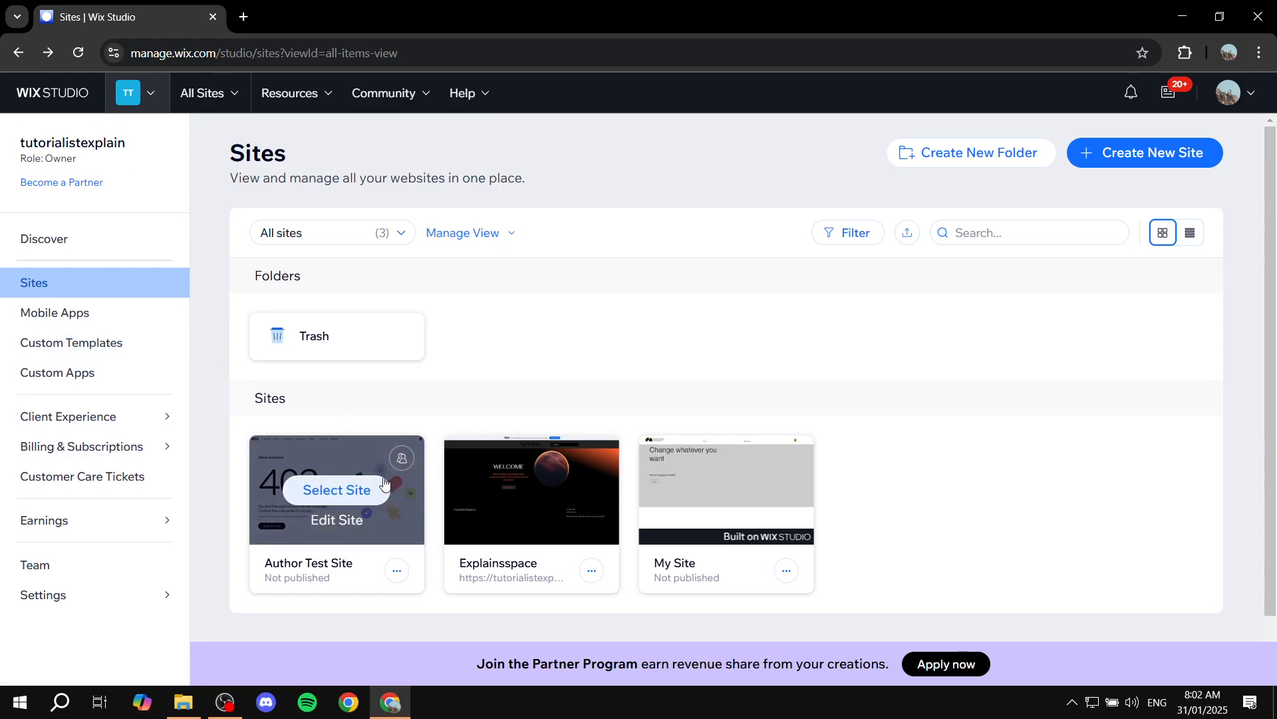
left_click(349, 492)
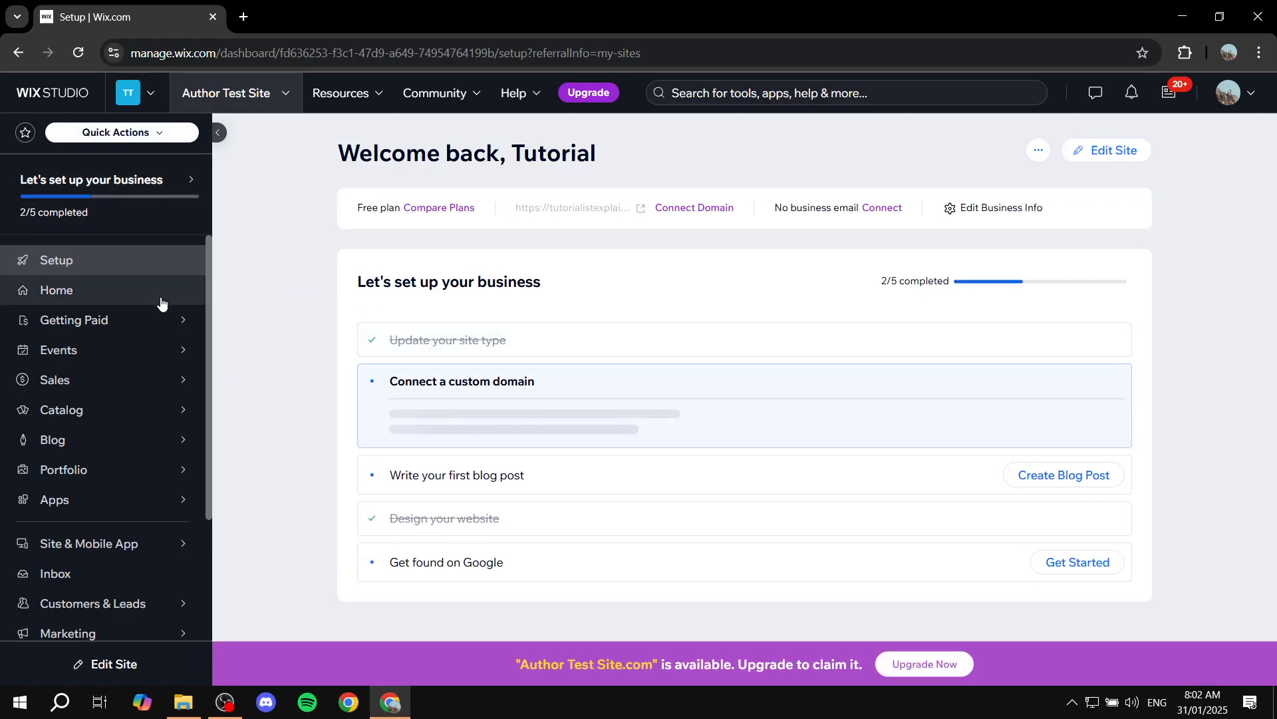
mouse_move(125, 408)
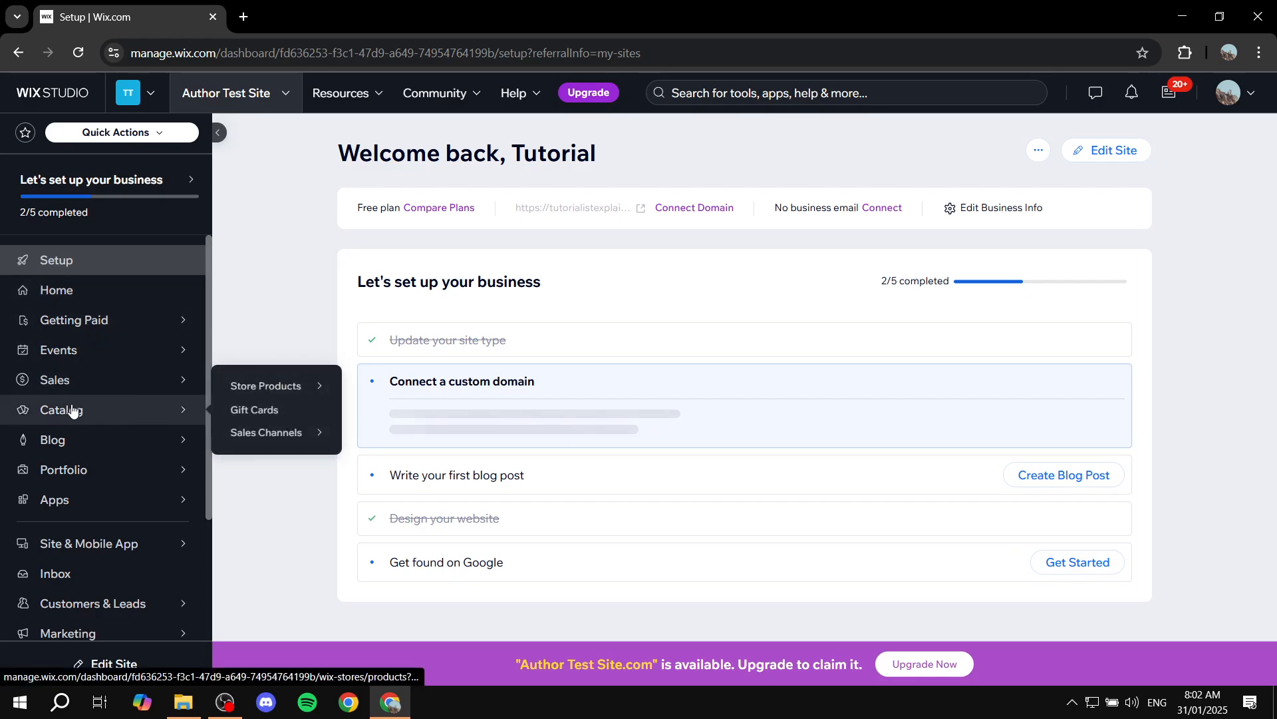
mouse_move(266, 393)
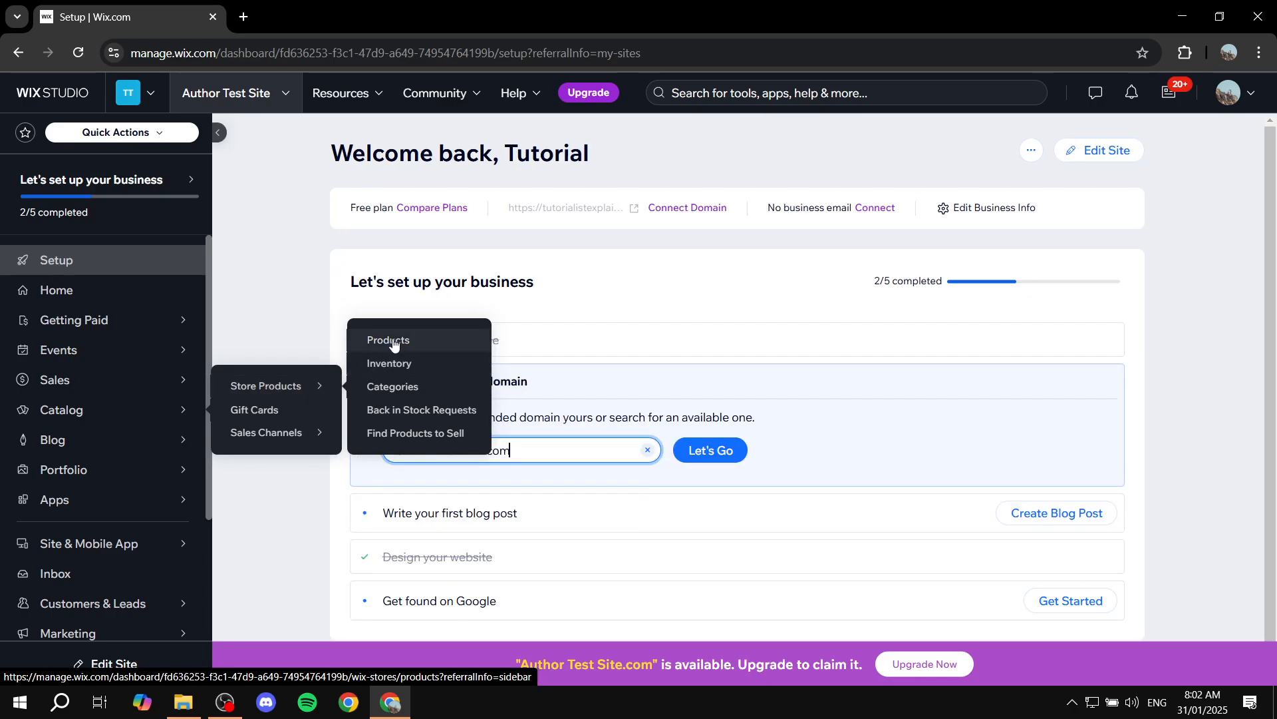
left_click(392, 341)
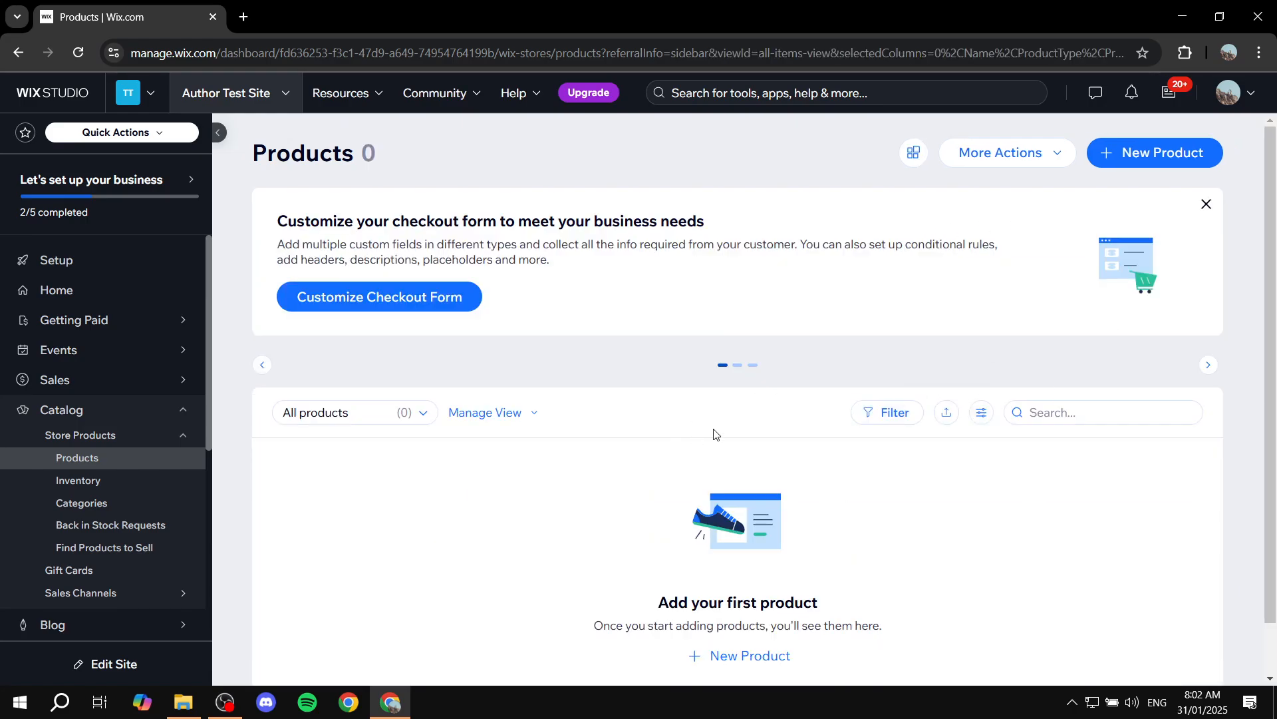
Open the tool for importing products into the store
scroll(646, 346, "down", 1)
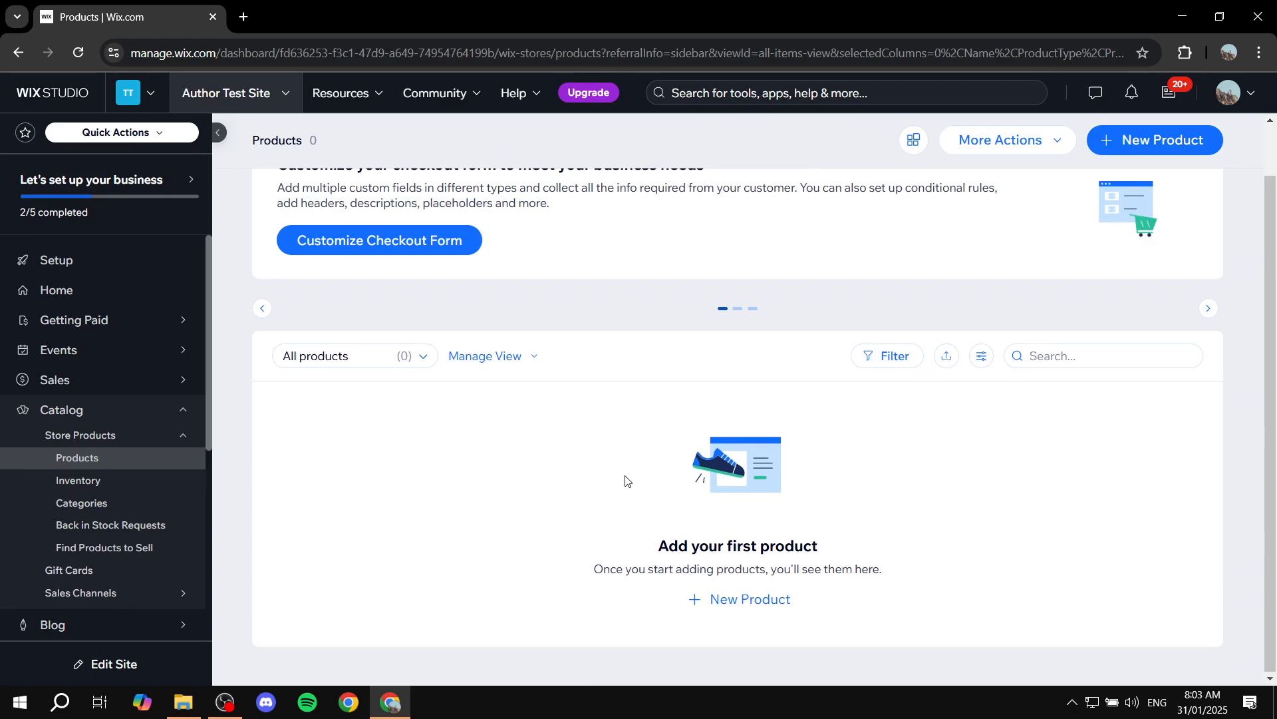
scroll(626, 480, "up", 1)
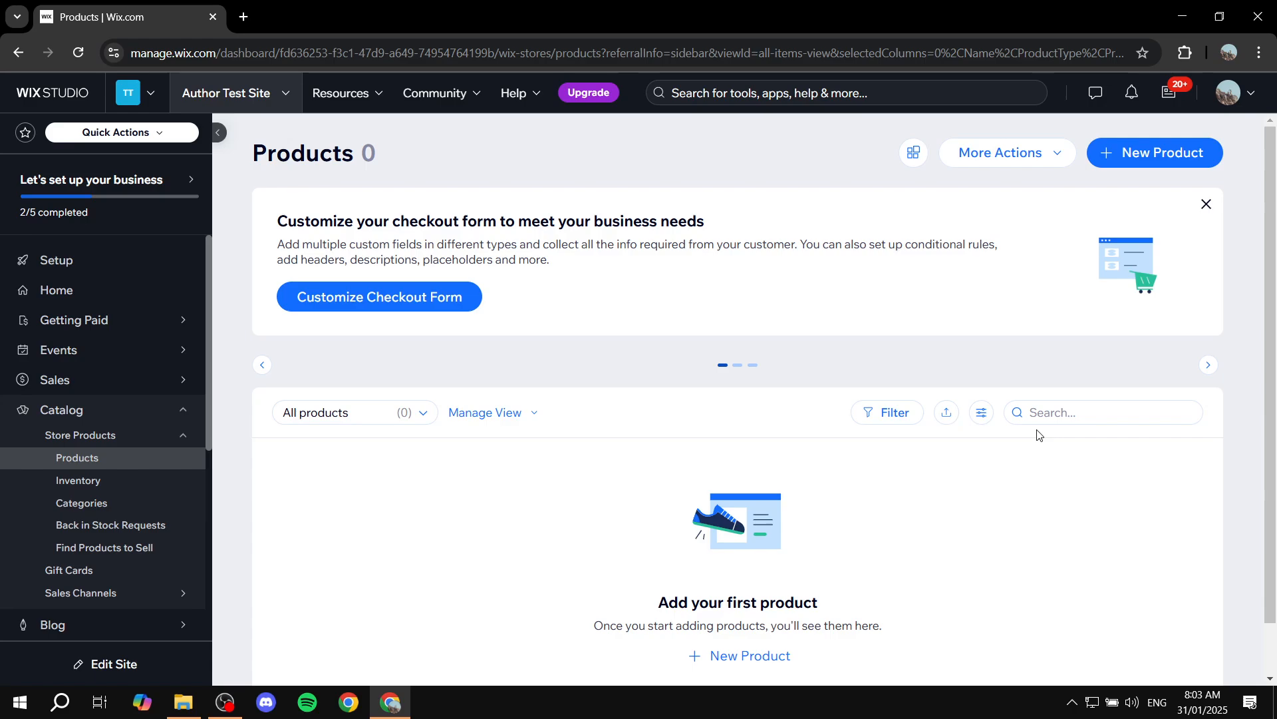
left_click(1023, 162)
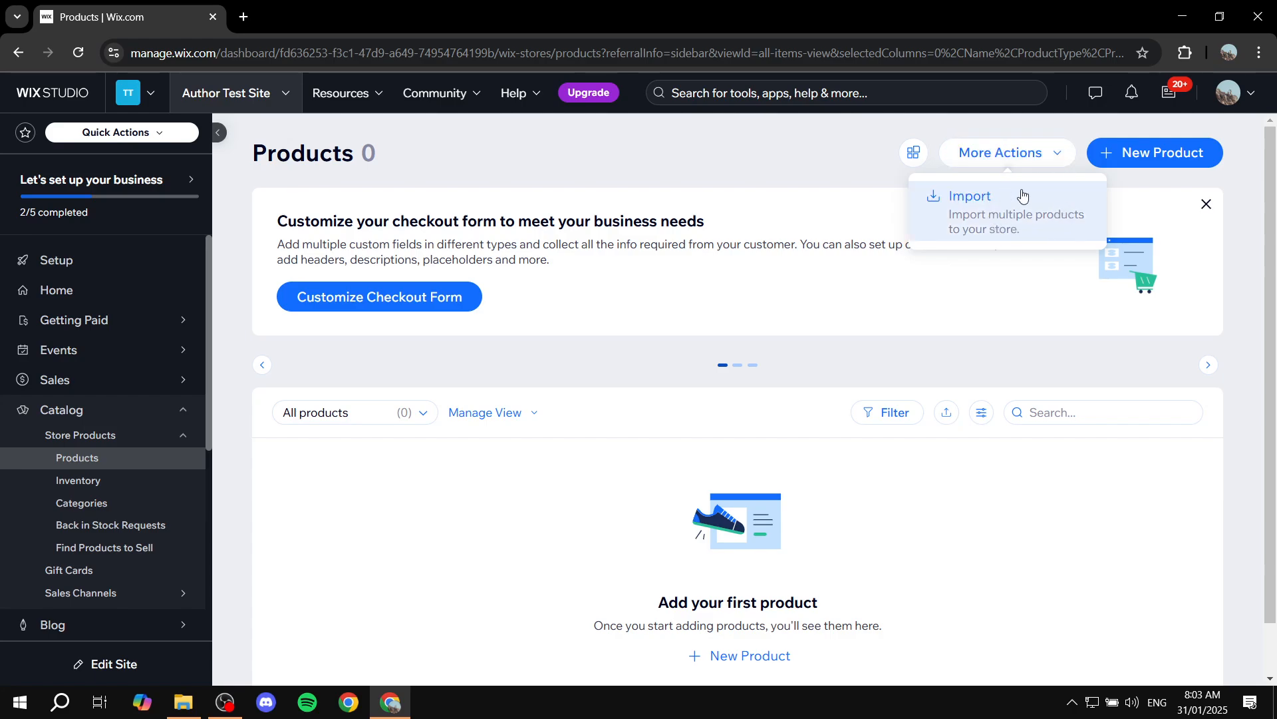
left_click(981, 203)
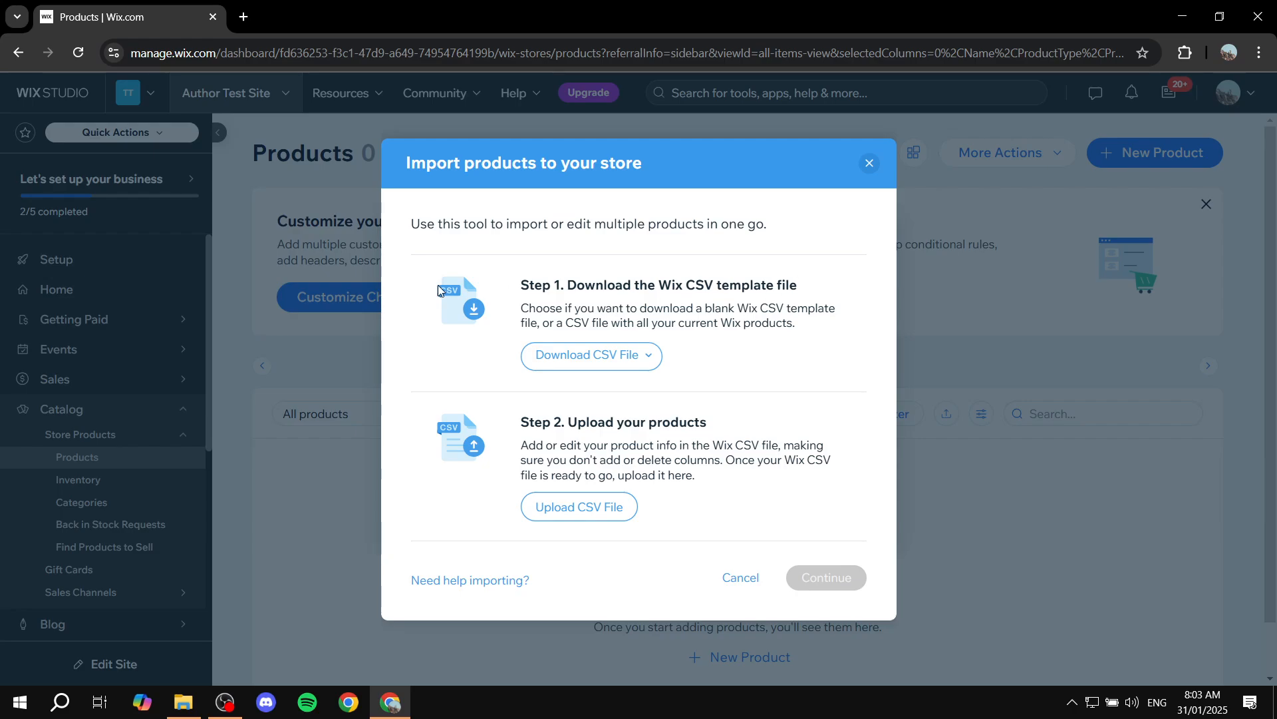
Download the blank Wix CSV template file from the import dialog
left_click_drag(517, 286, 820, 284)
left_click(820, 285)
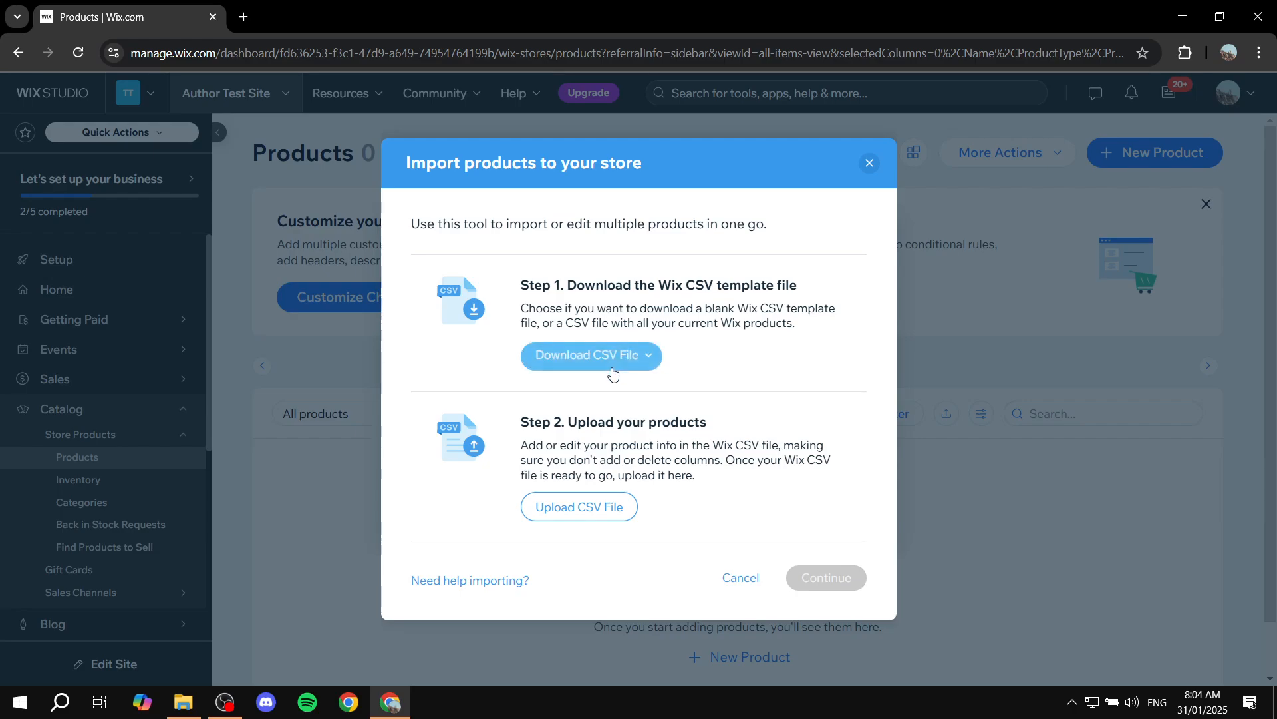
left_click(642, 366)
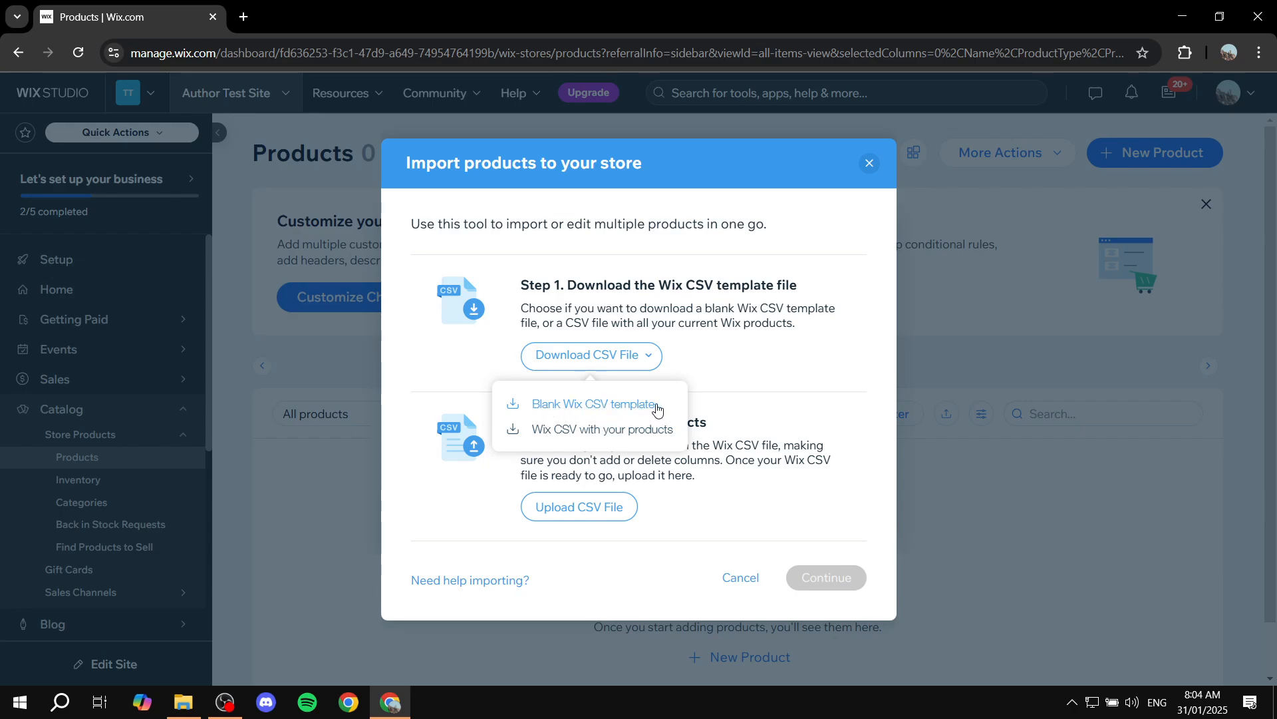
left_click(622, 406)
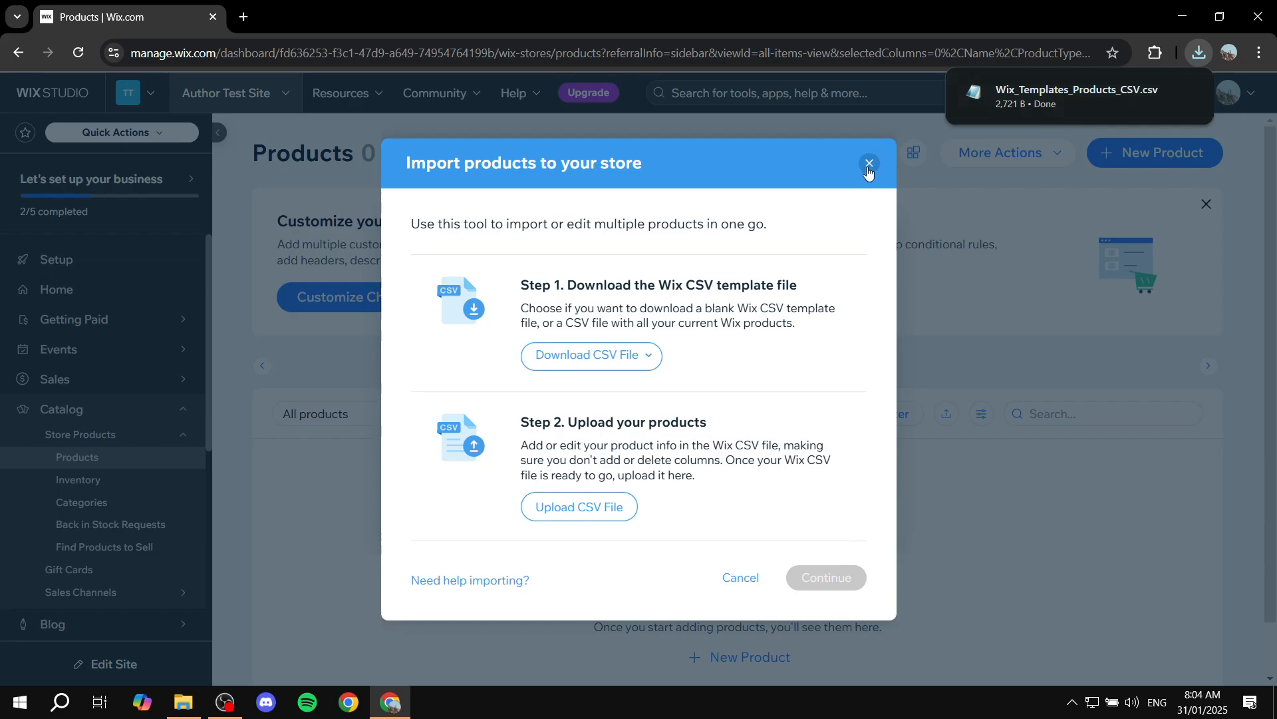
Close the product import dialog
mouse_move(1092, 93)
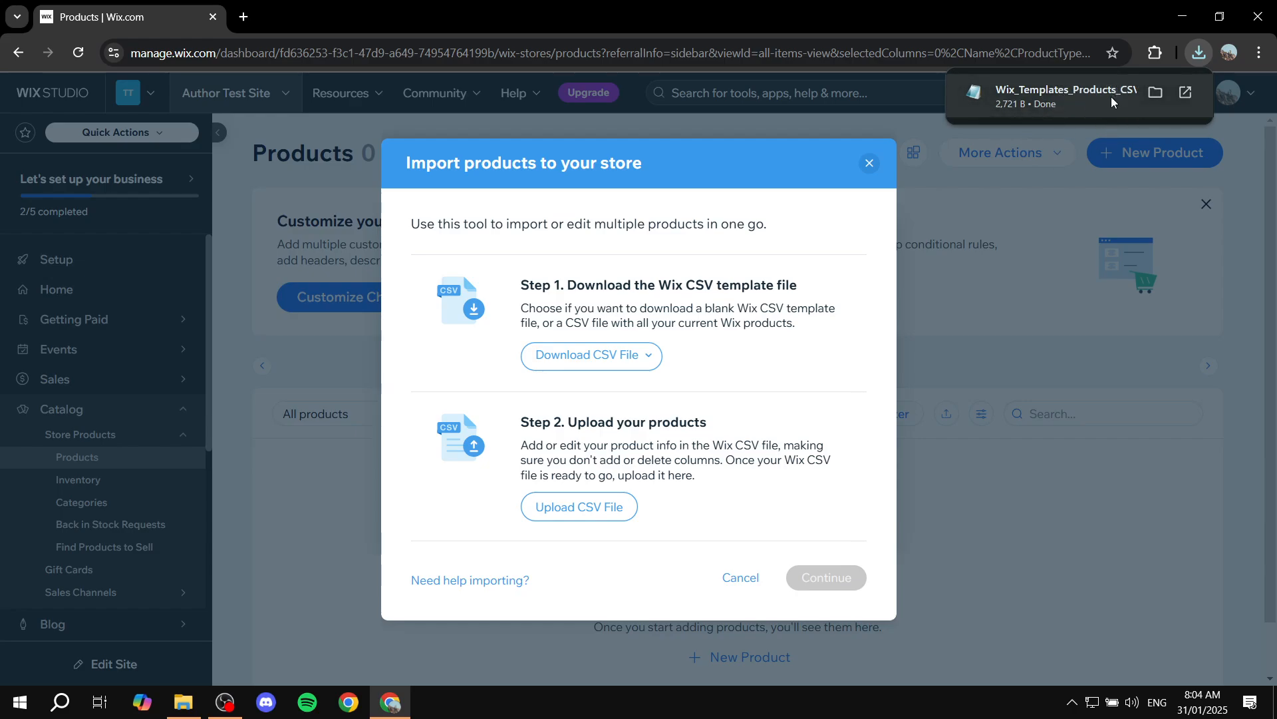
left_click(583, 510)
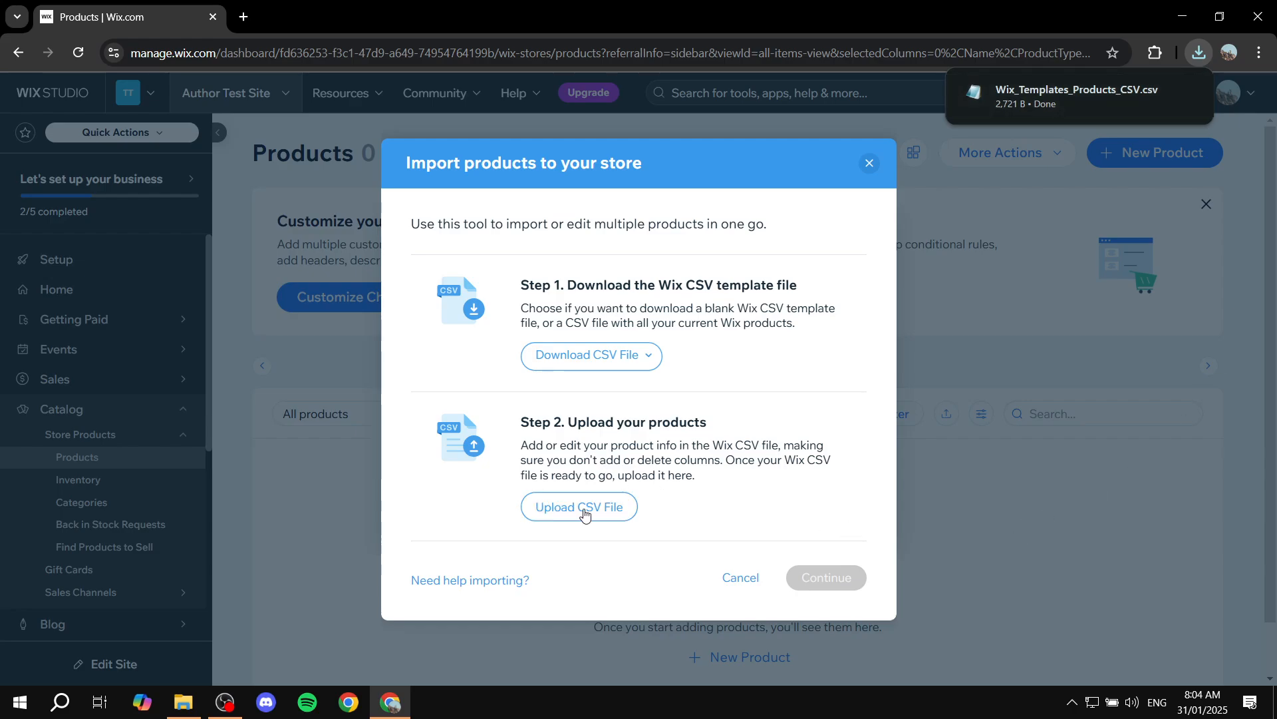
left_click(869, 163)
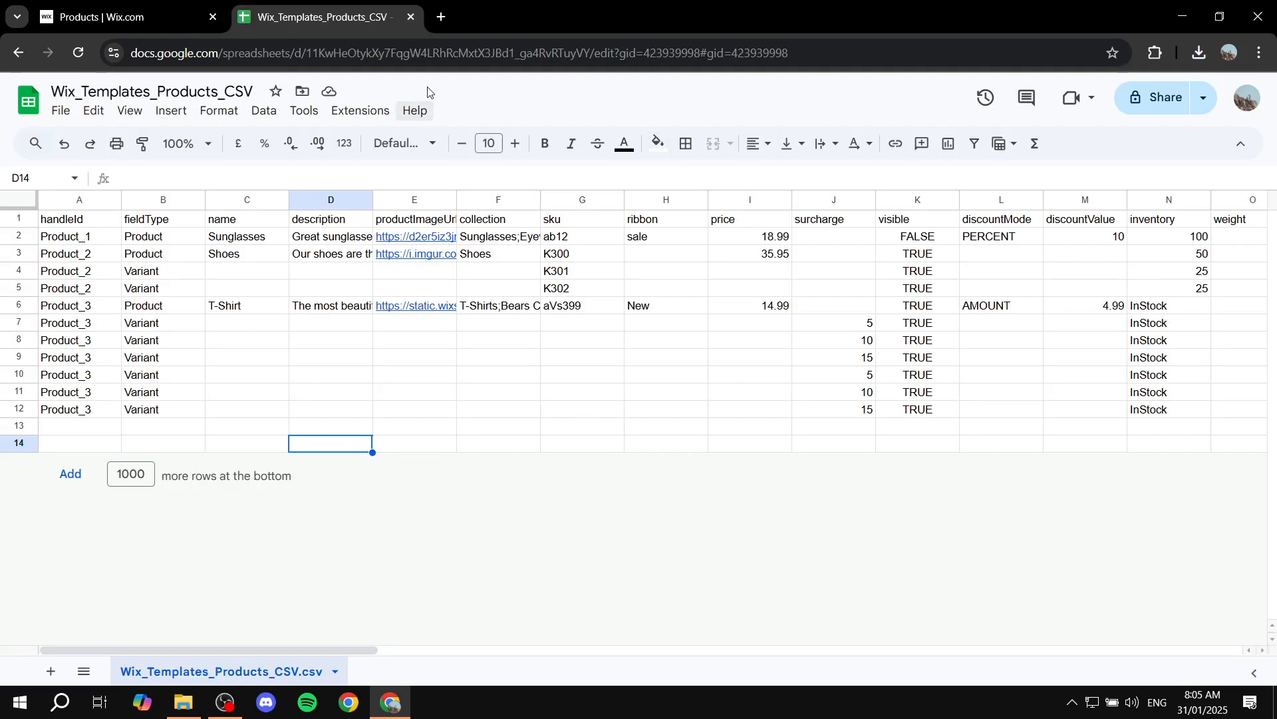
left_click(442, 16)
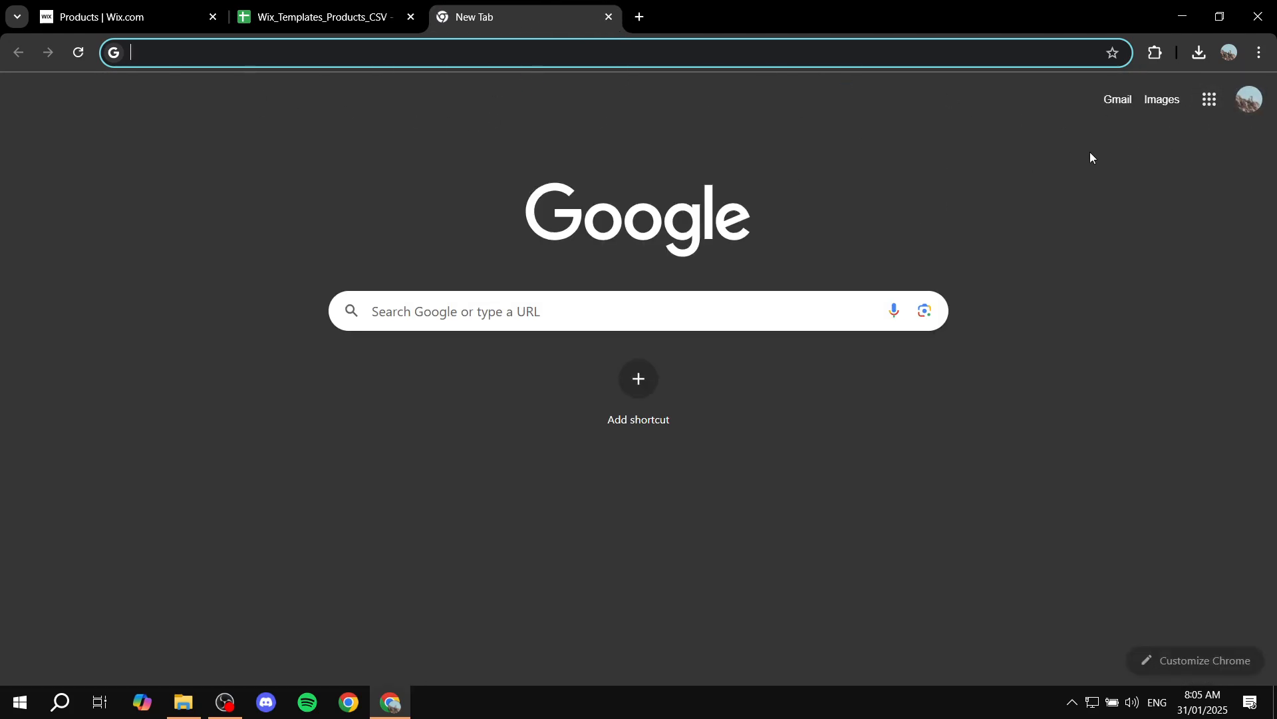
left_click(1209, 99)
scroll(1182, 341, "down", 5)
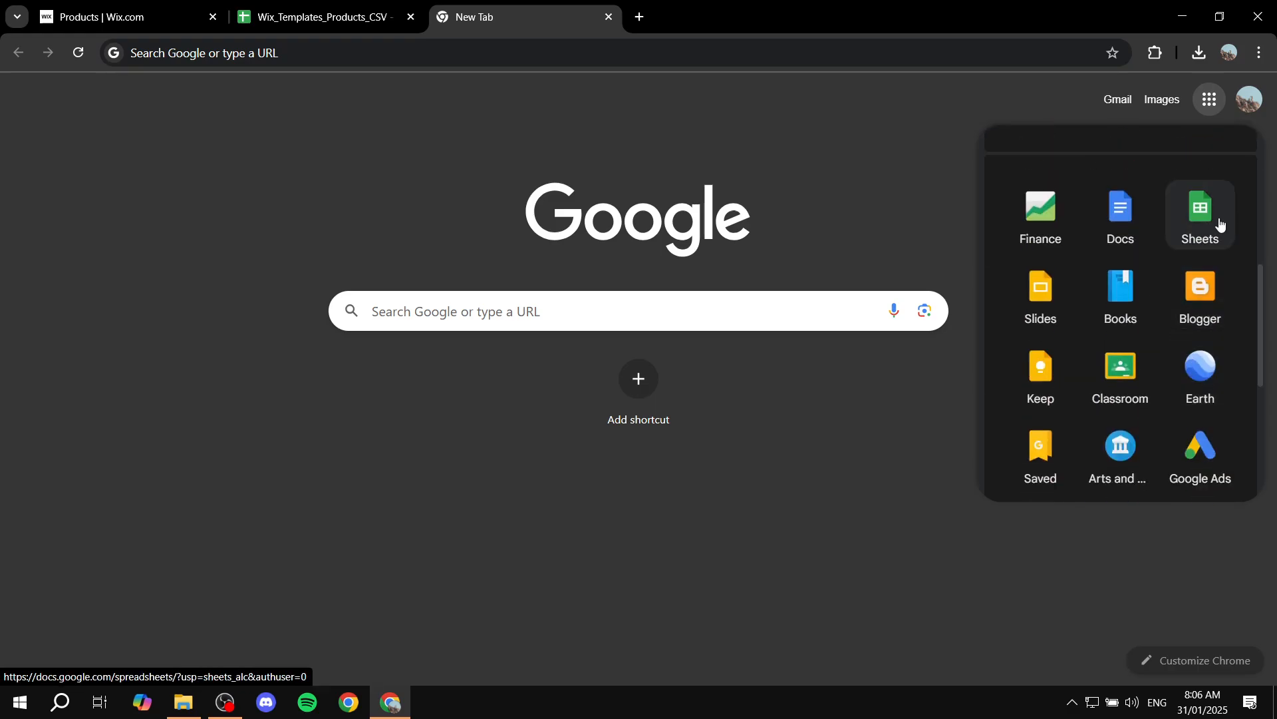
left_click(606, 18)
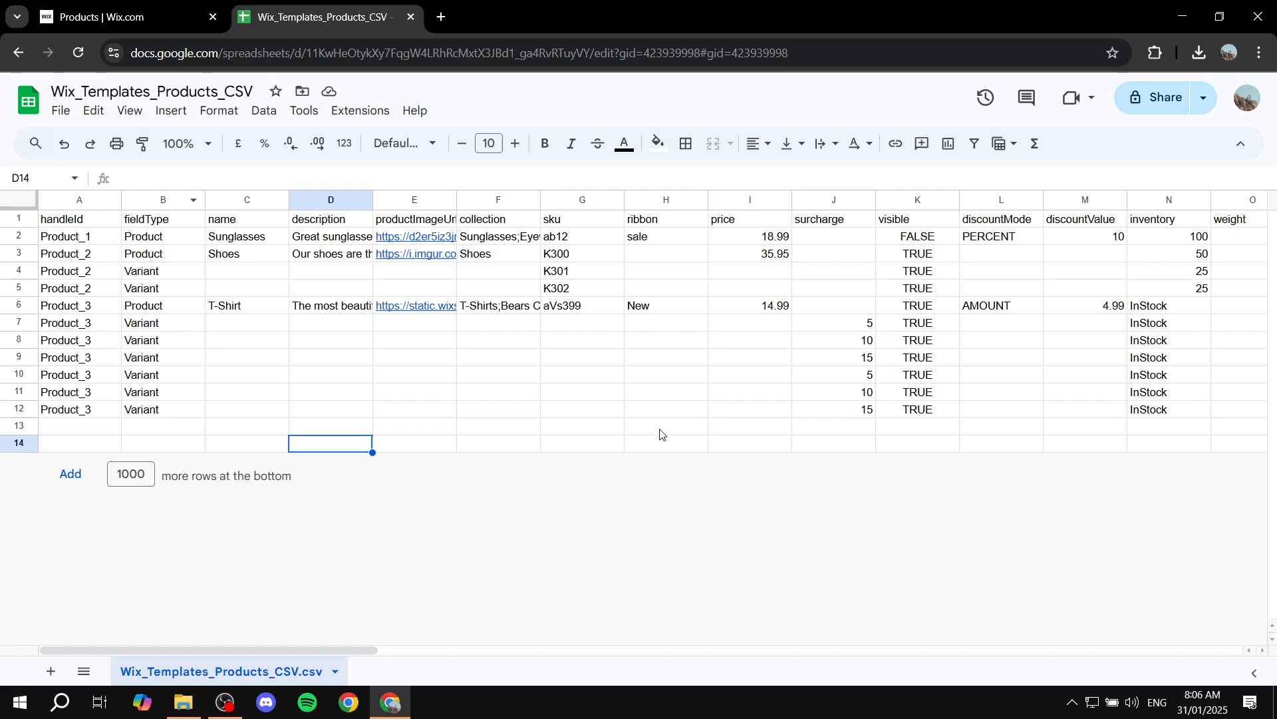
Examine the handleId and fieldType cells of the template's product and variant rows
left_click_drag(310, 650, 193, 617)
left_click(142, 222)
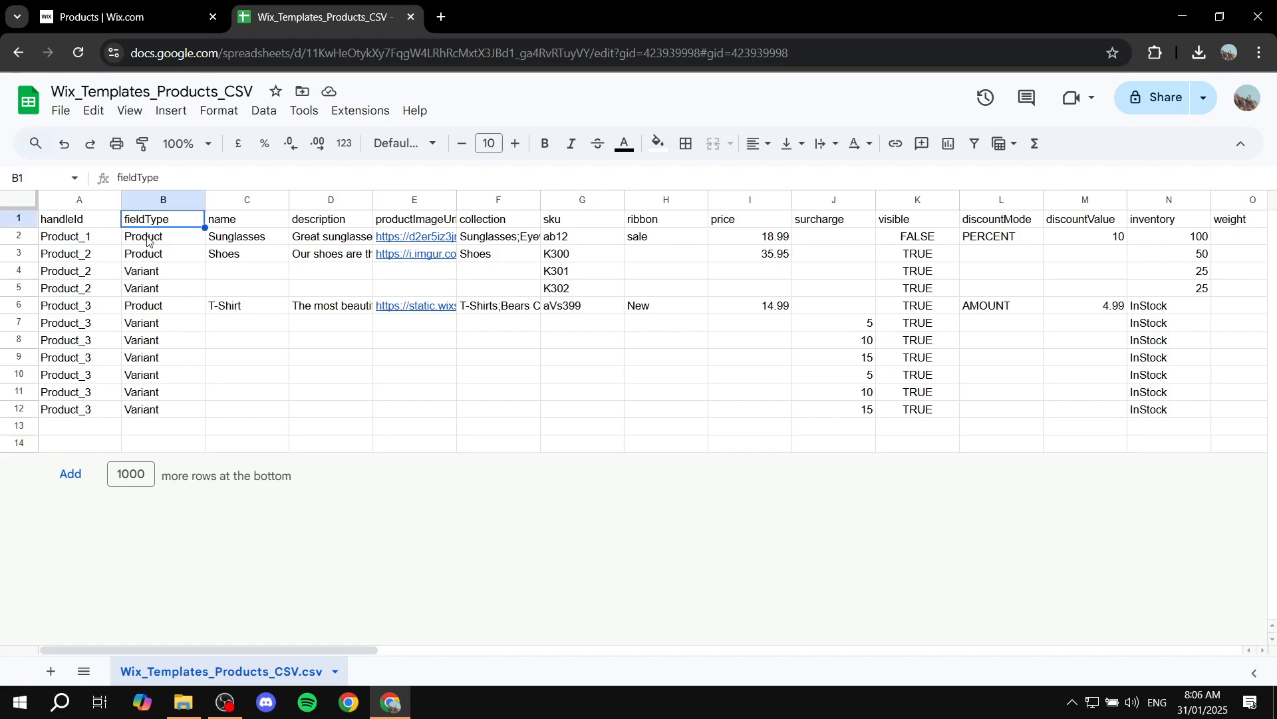
left_click(161, 237)
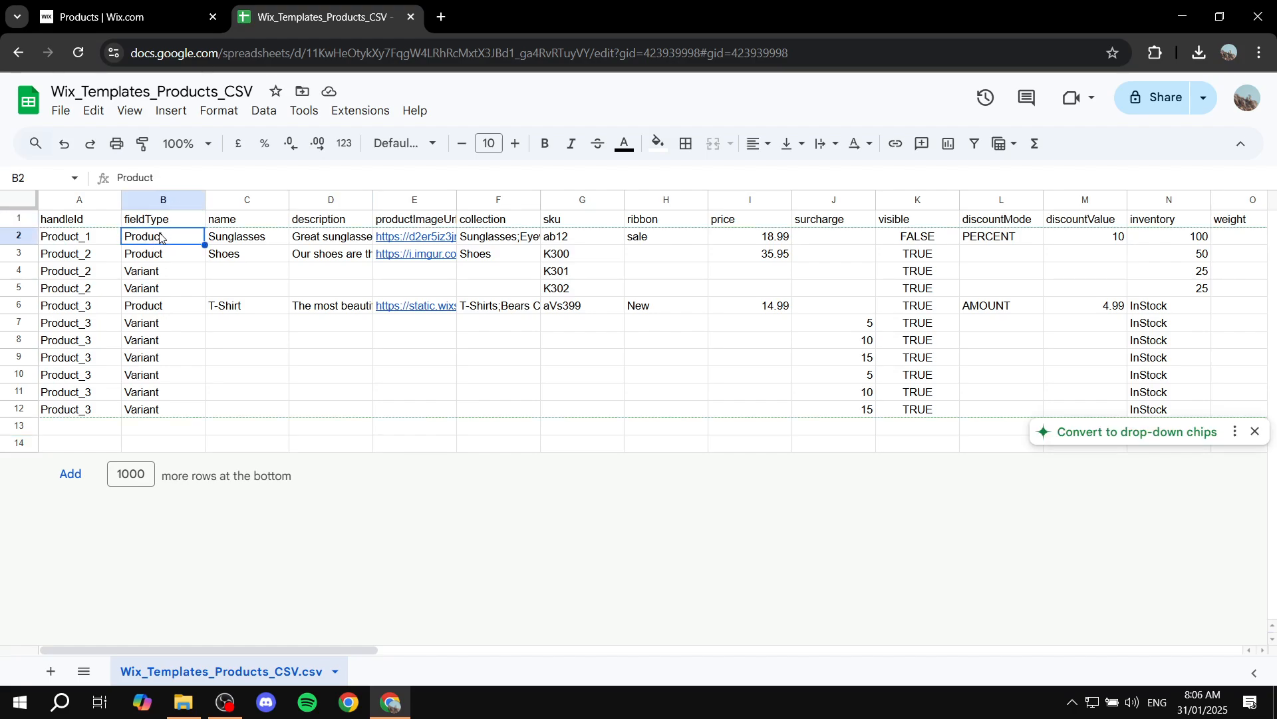
left_click(161, 256)
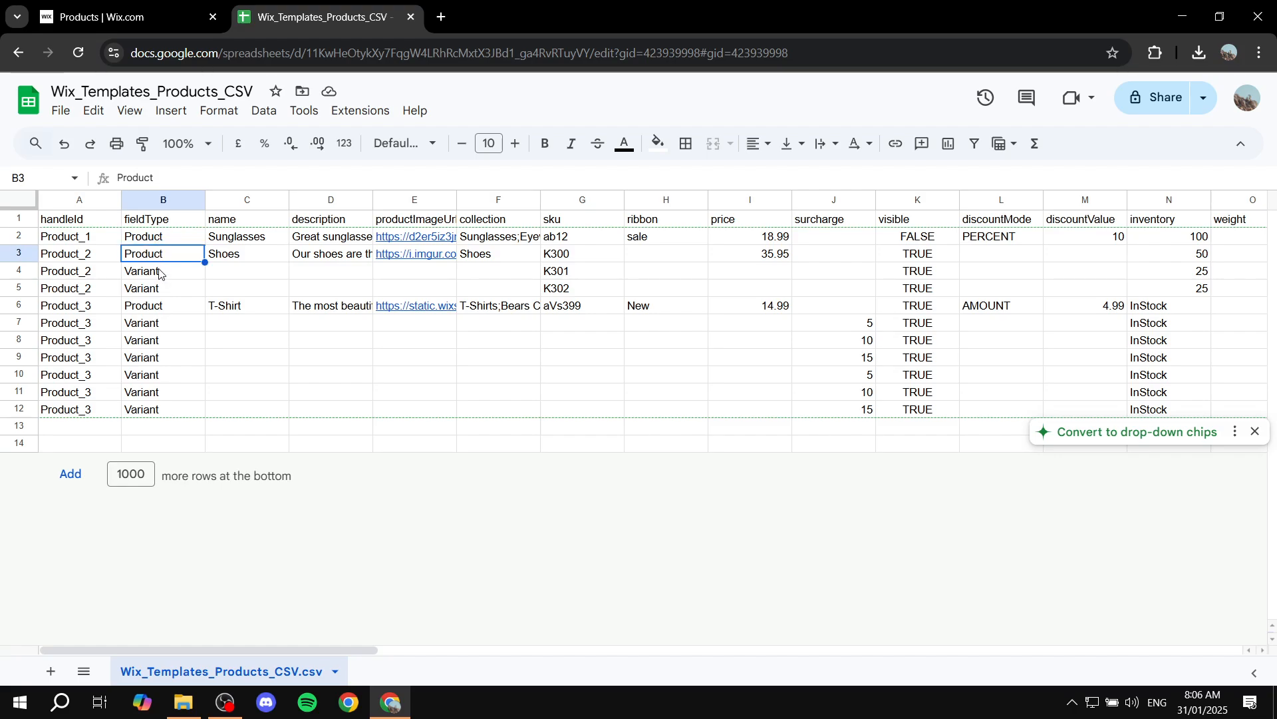
left_click(162, 272)
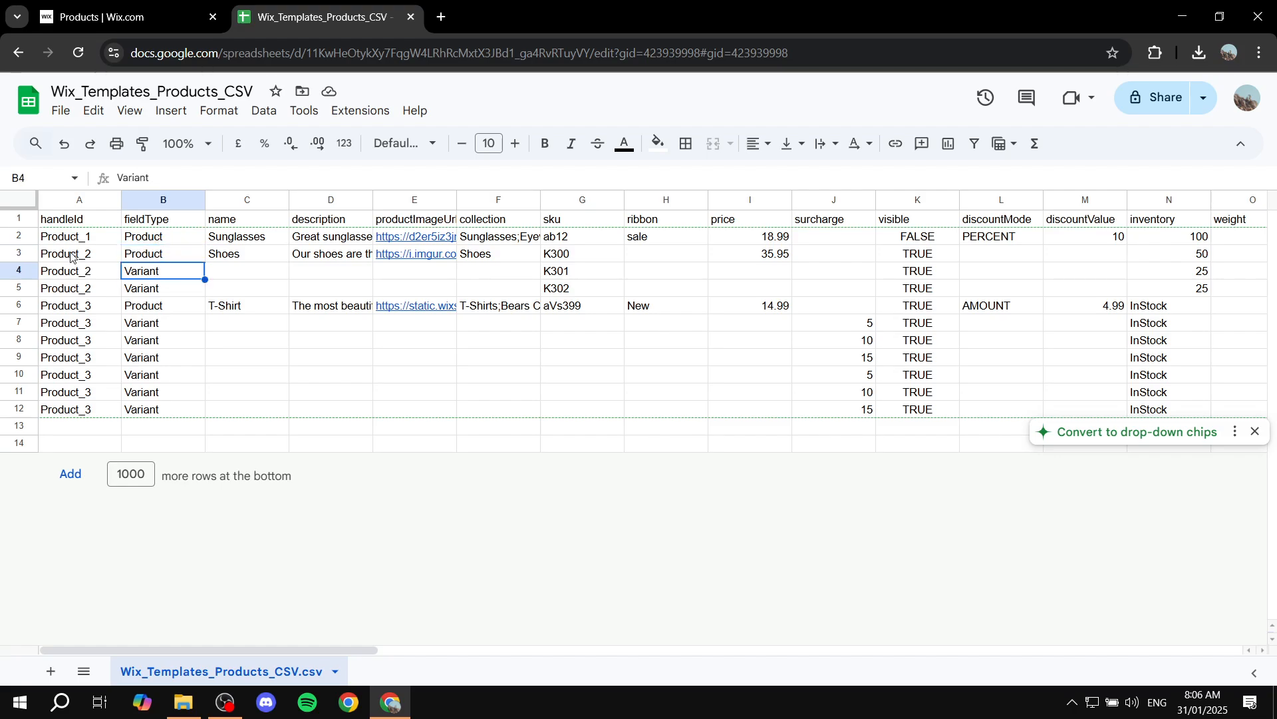
left_click(71, 258)
left_click(74, 272)
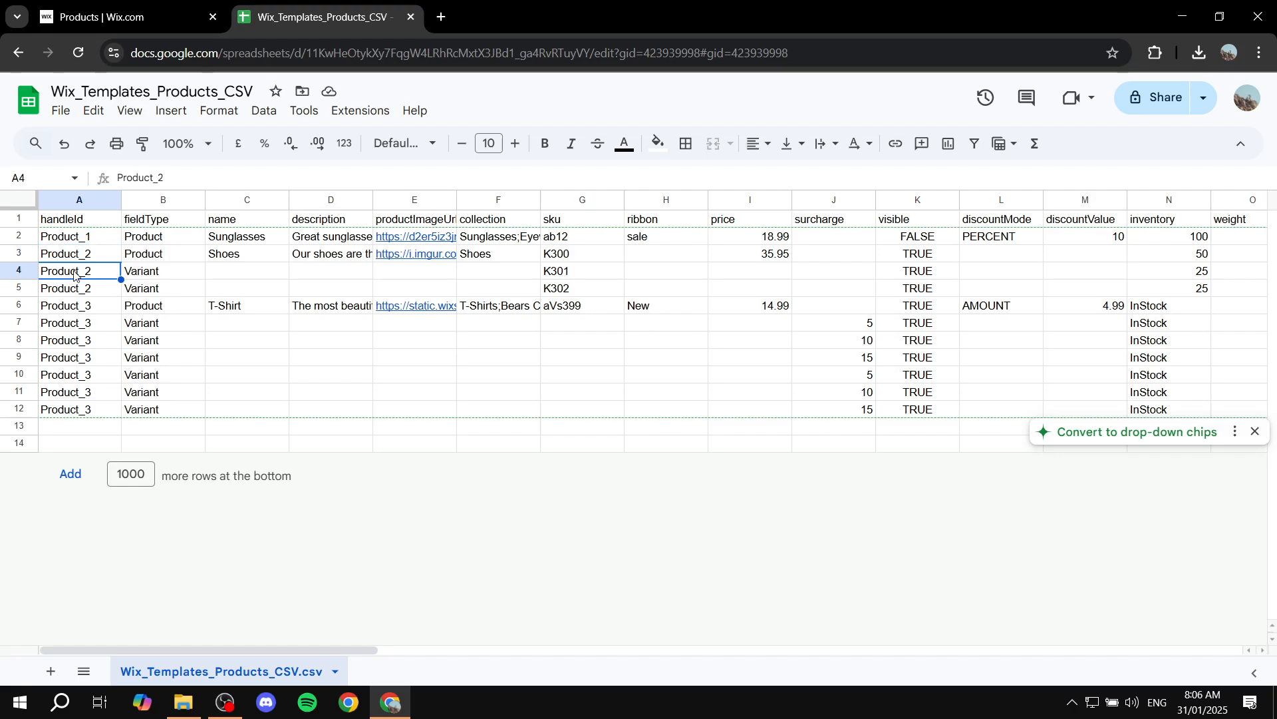
left_click(143, 275)
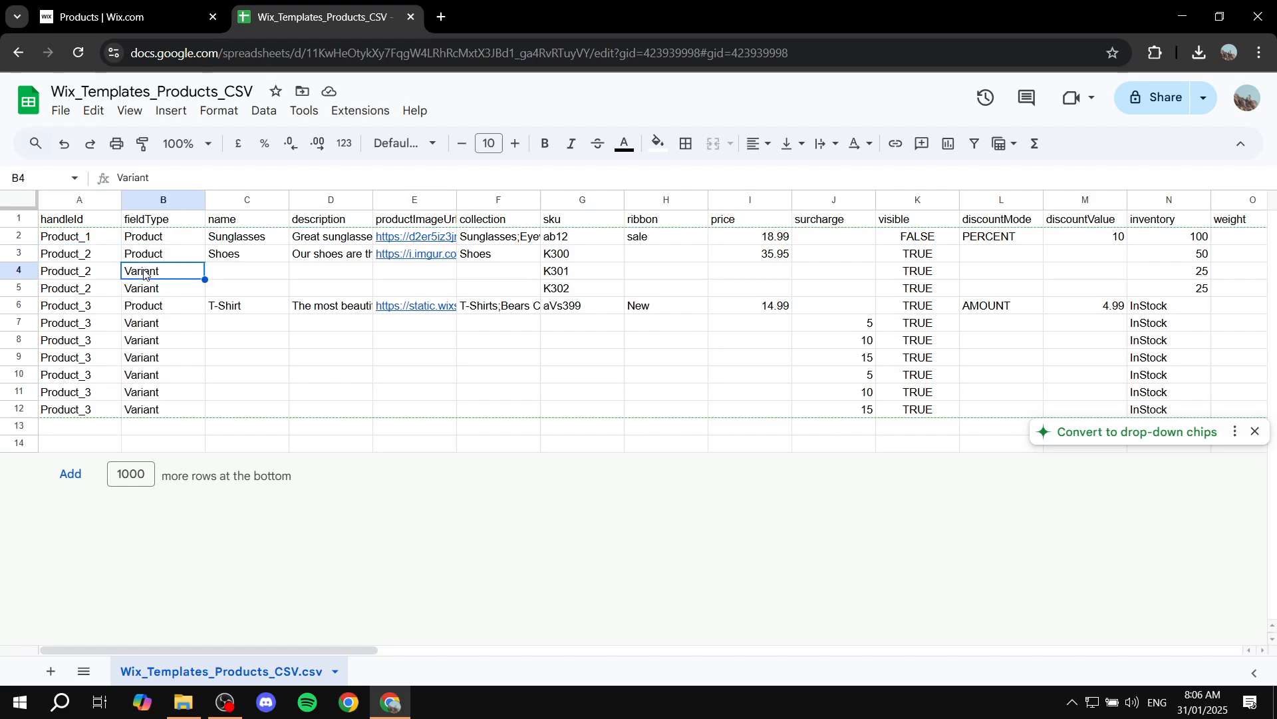
left_click(70, 258)
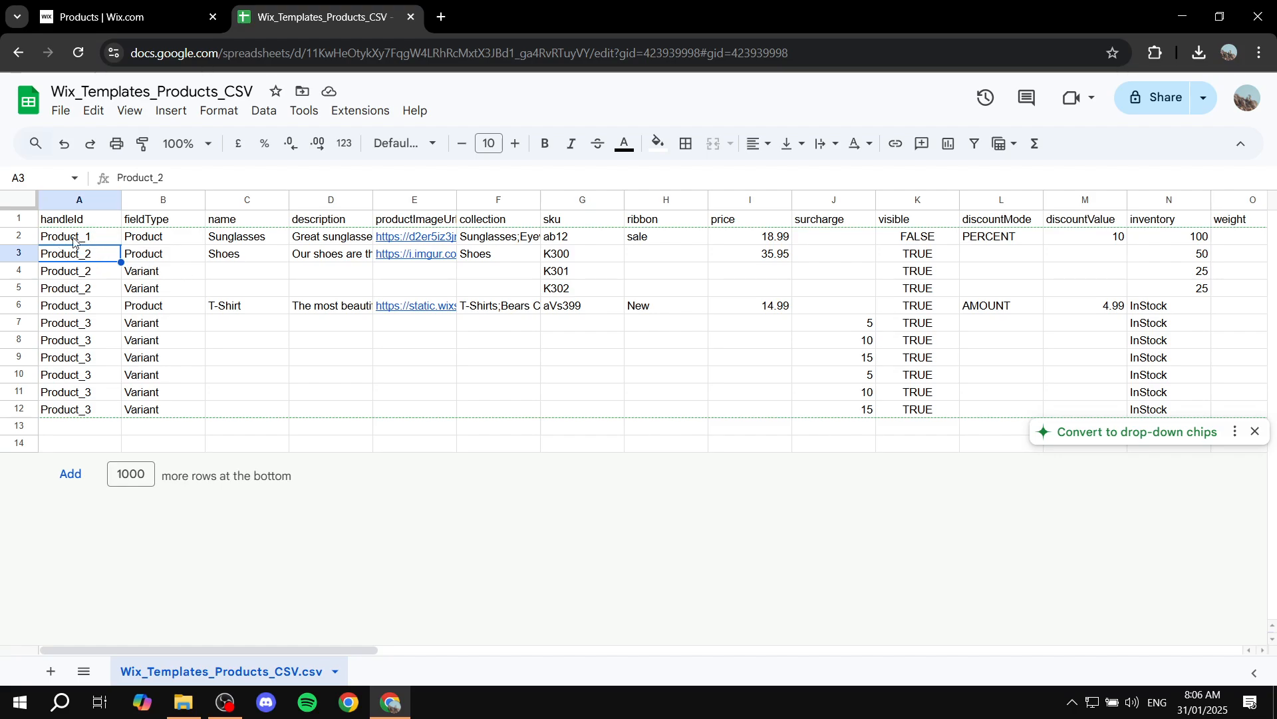
left_click(147, 272)
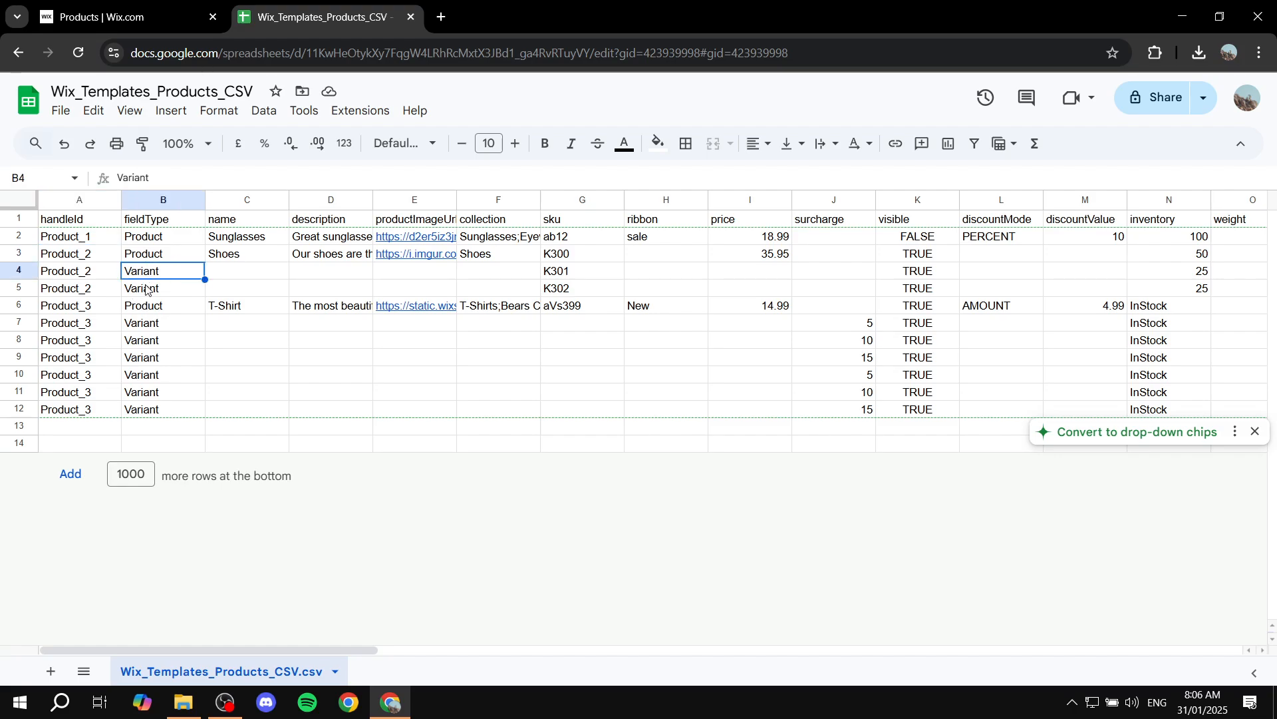
left_click(147, 293)
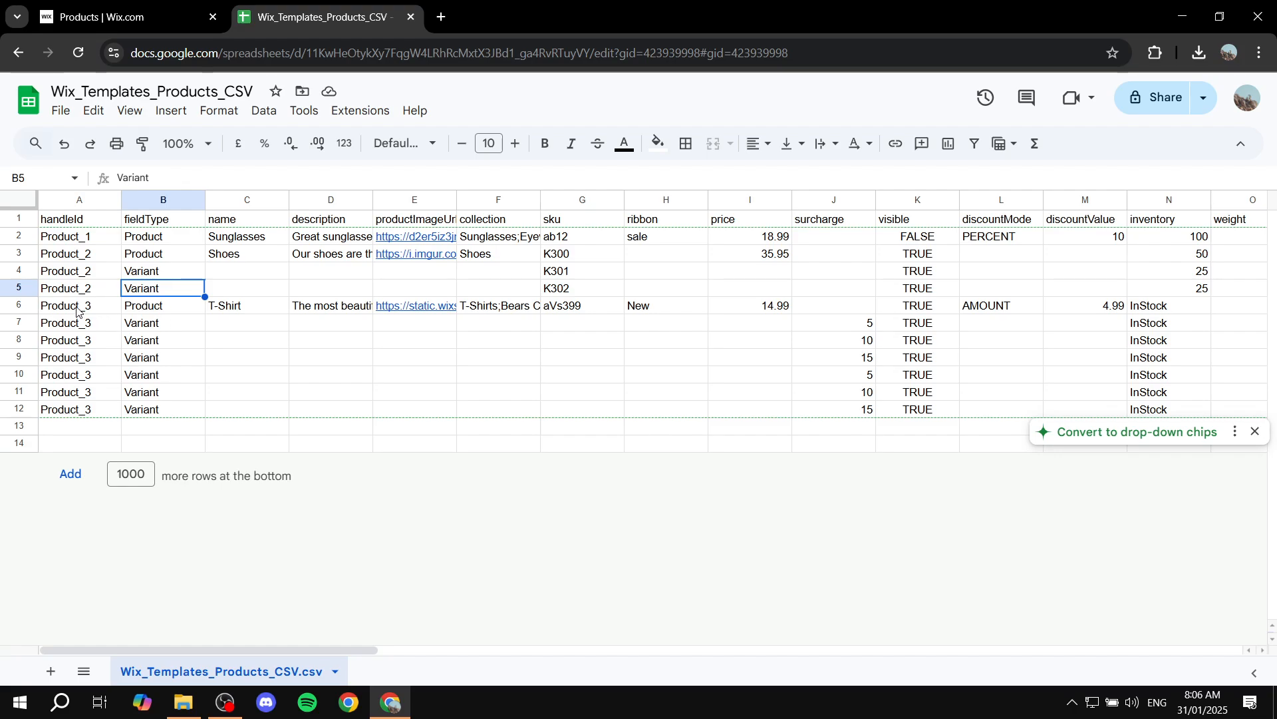
left_click(75, 309)
left_click(156, 306)
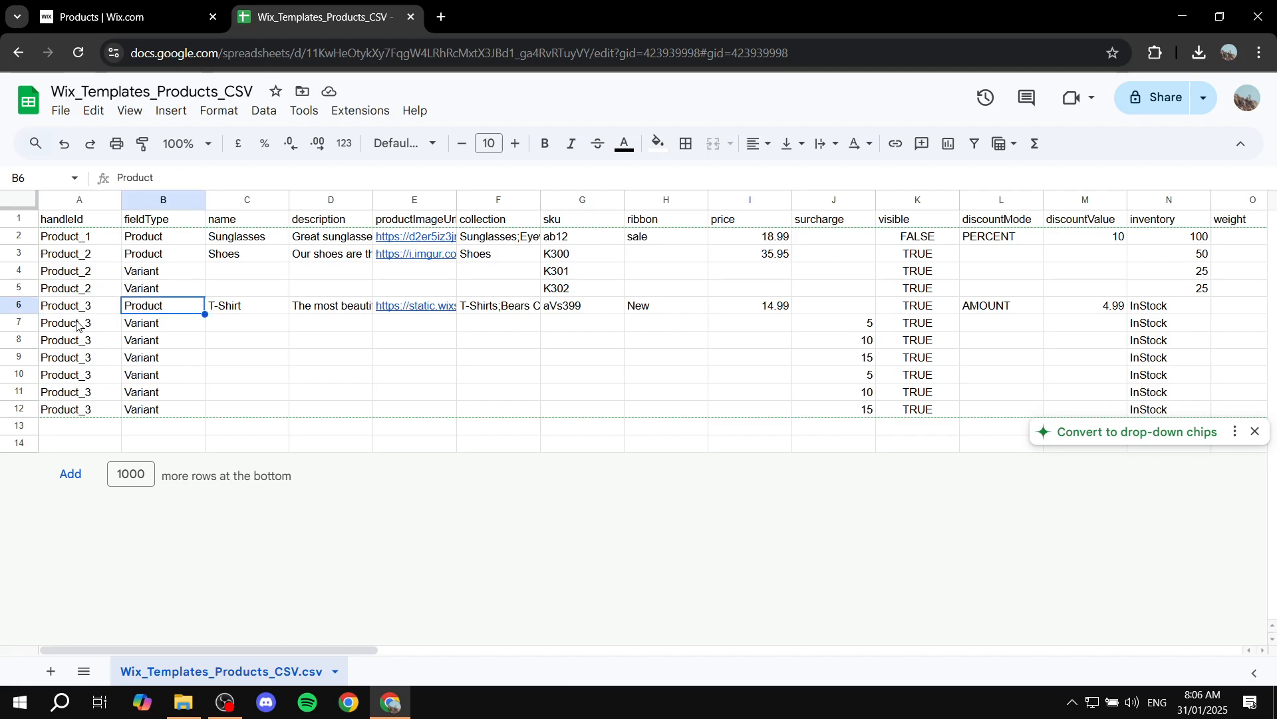
left_click(72, 326)
left_click(151, 312)
left_click(140, 339)
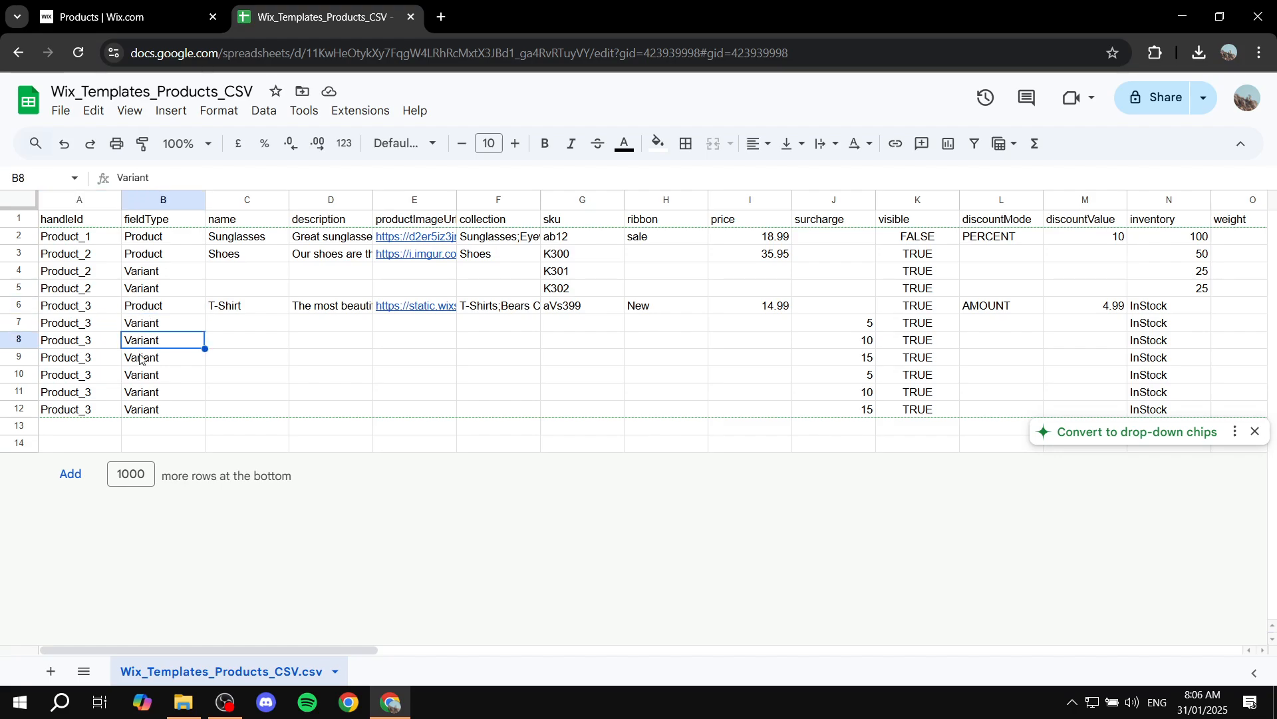
left_click(139, 359)
left_click(141, 378)
left_click(143, 395)
left_click(141, 412)
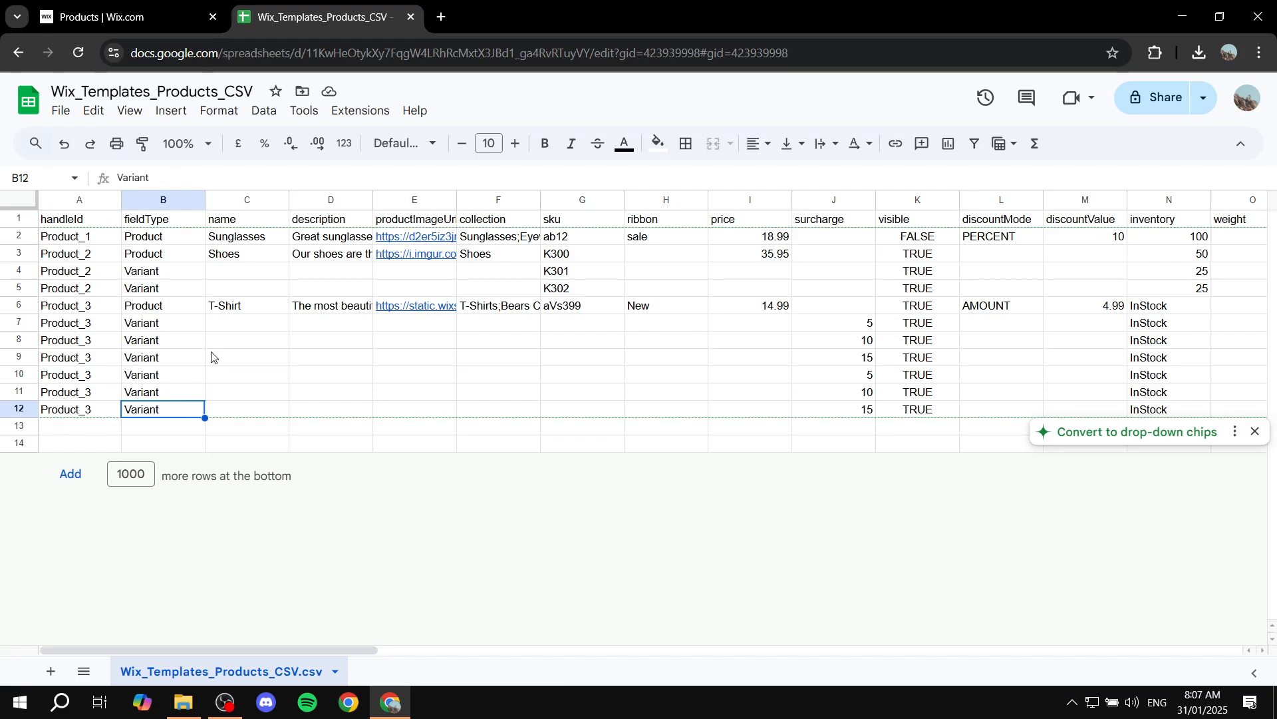
Examine the name column entries for each product in the template
left_click(238, 223)
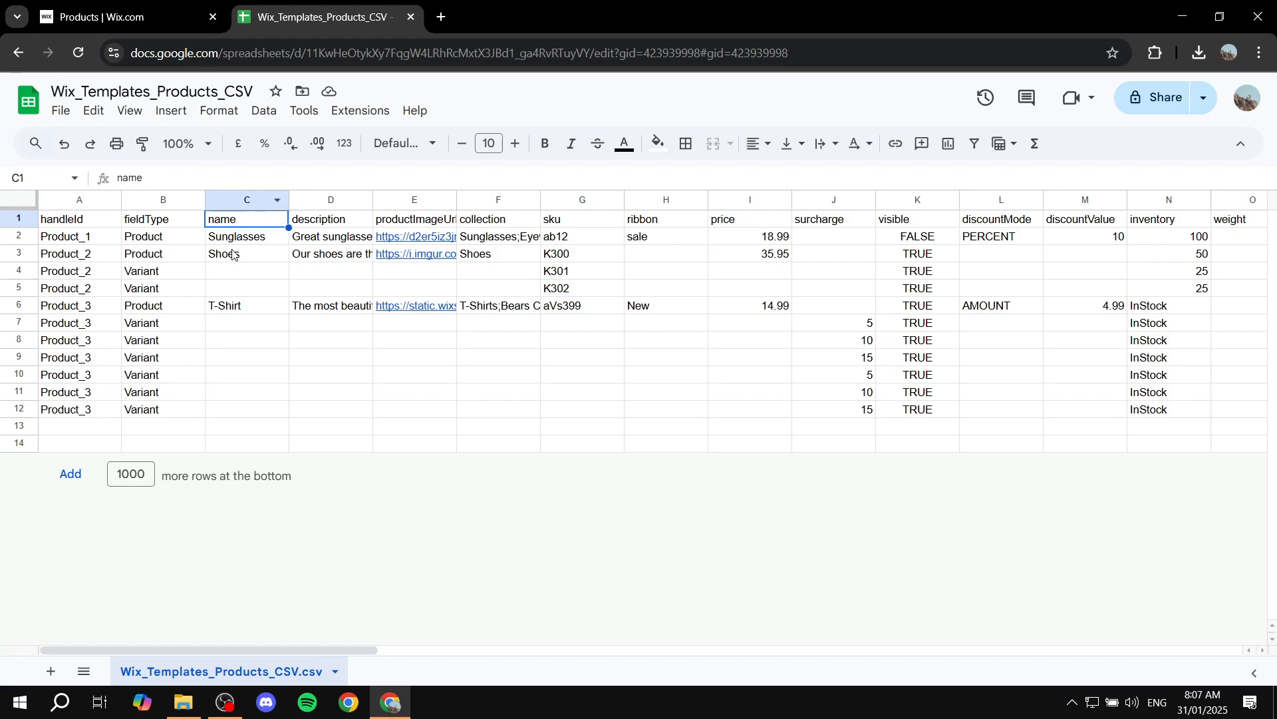
left_click(239, 242)
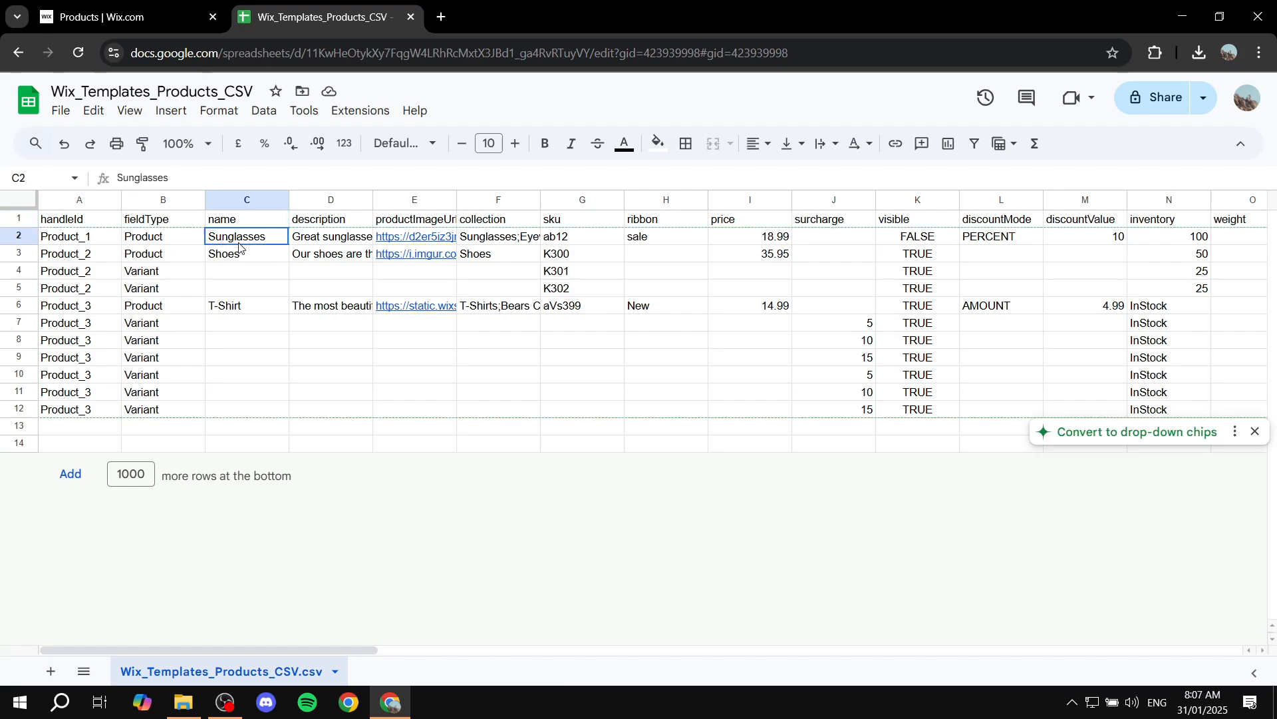
left_click(237, 260)
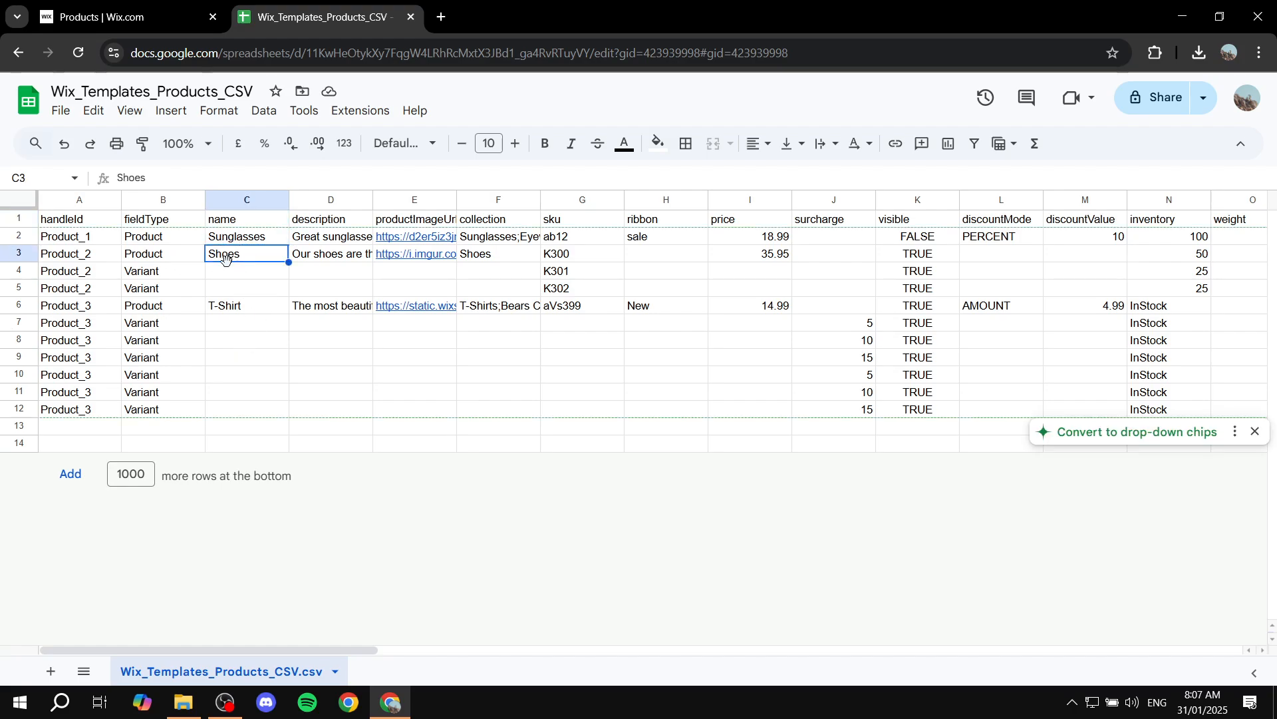
left_click(233, 286)
left_click(232, 310)
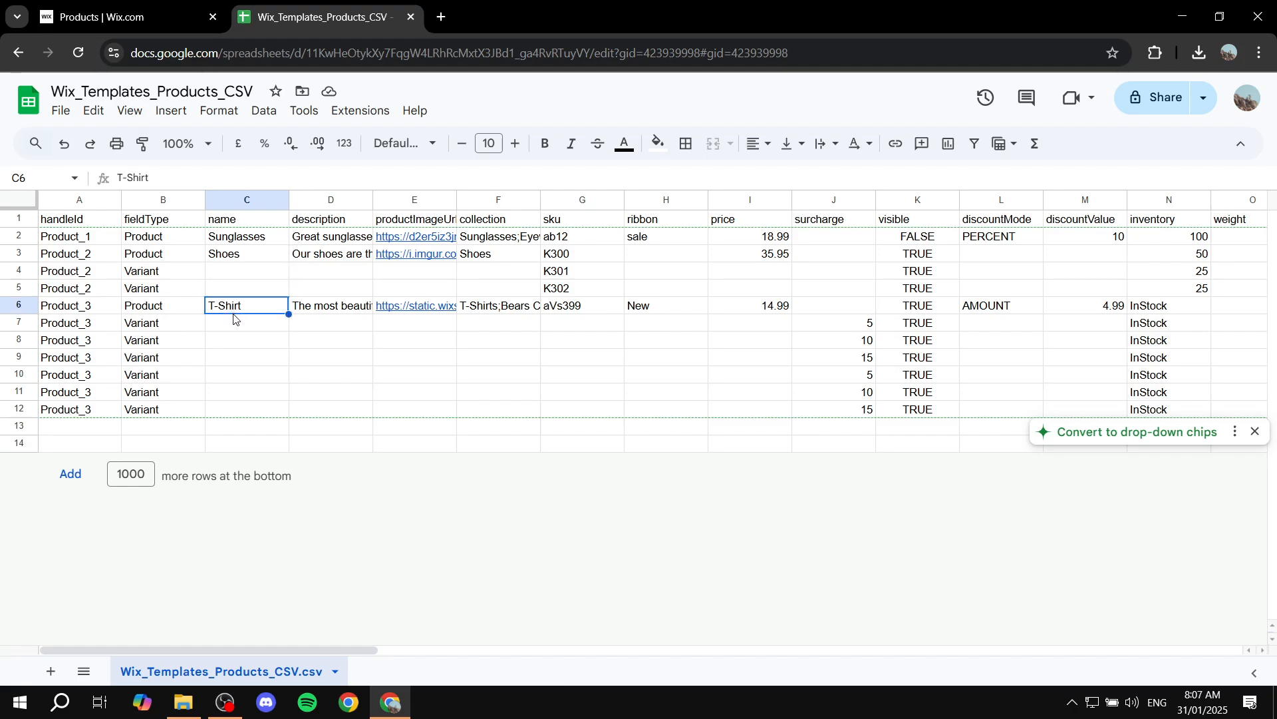
left_click(241, 252)
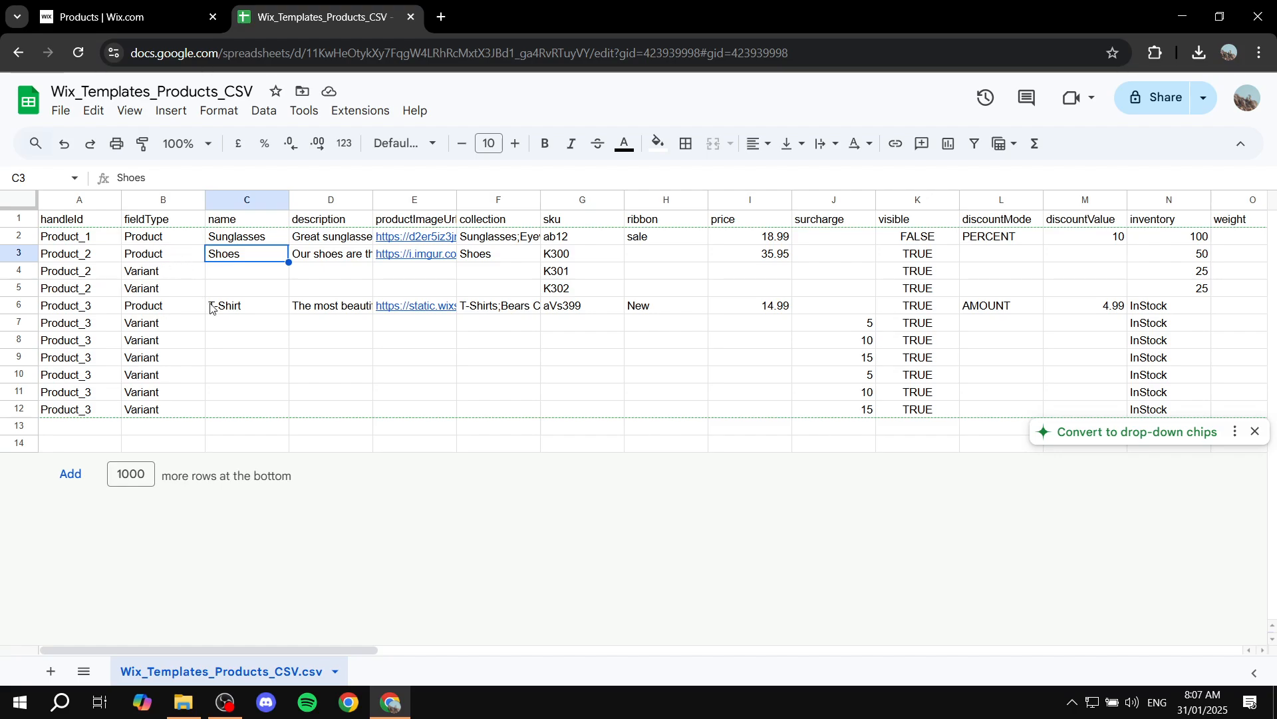
Examine the description and productImageUrl cells of the first product row
left_click(322, 213)
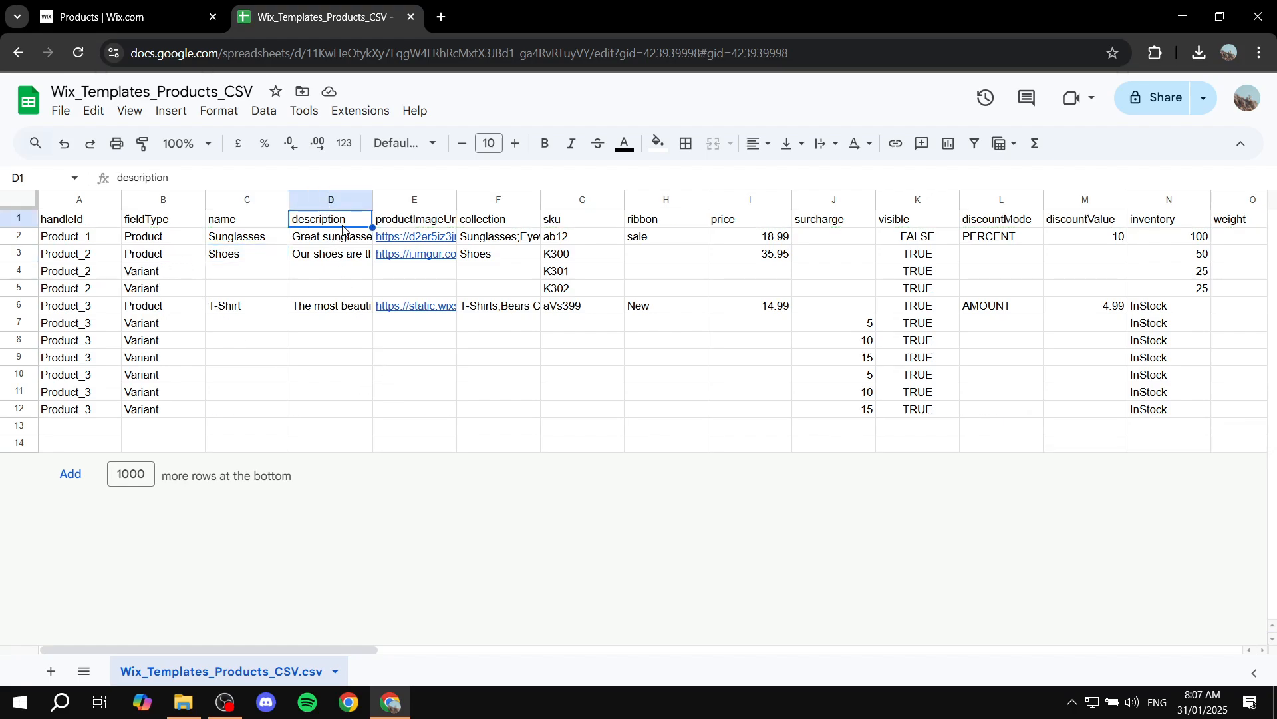
left_click(348, 237)
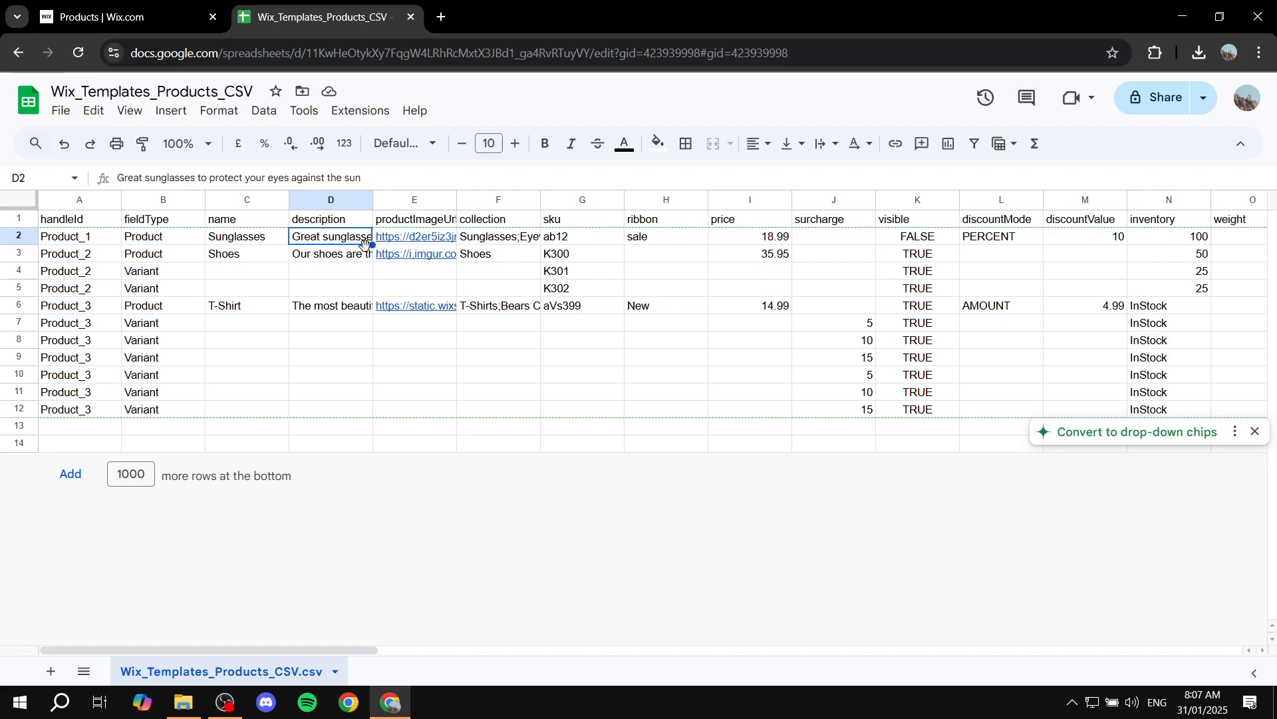
left_click(418, 220)
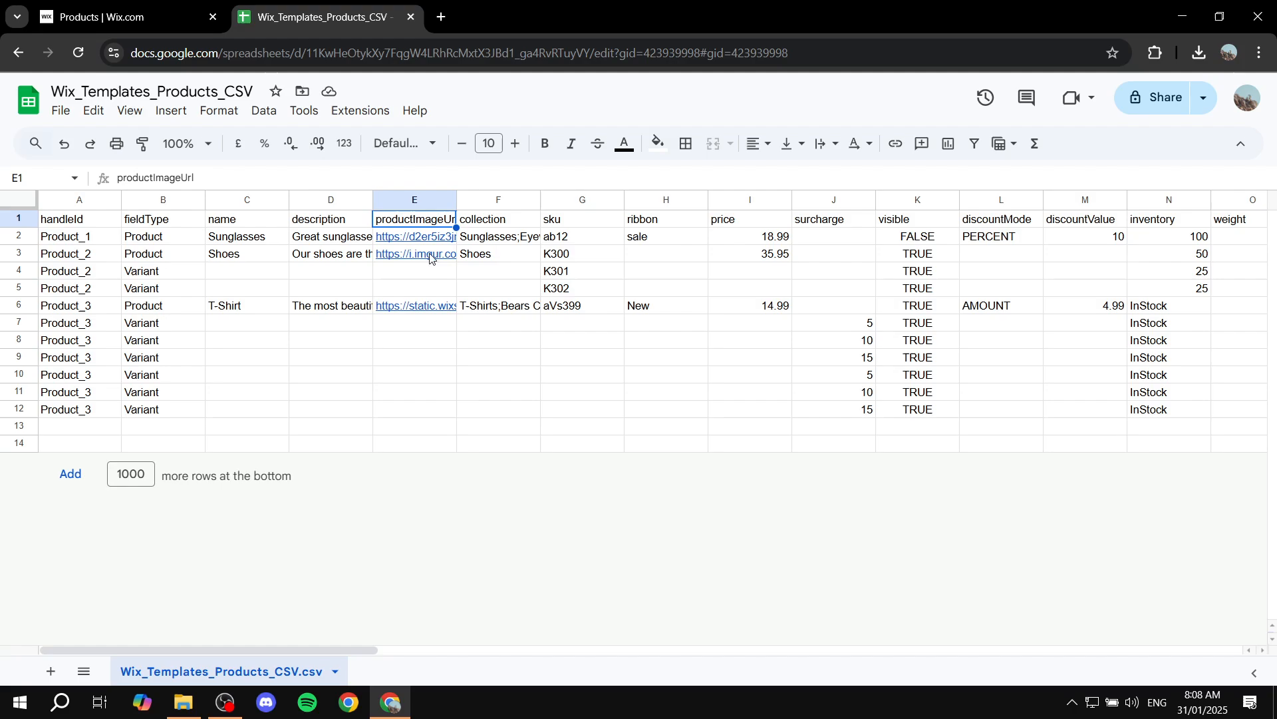
mouse_move(437, 249)
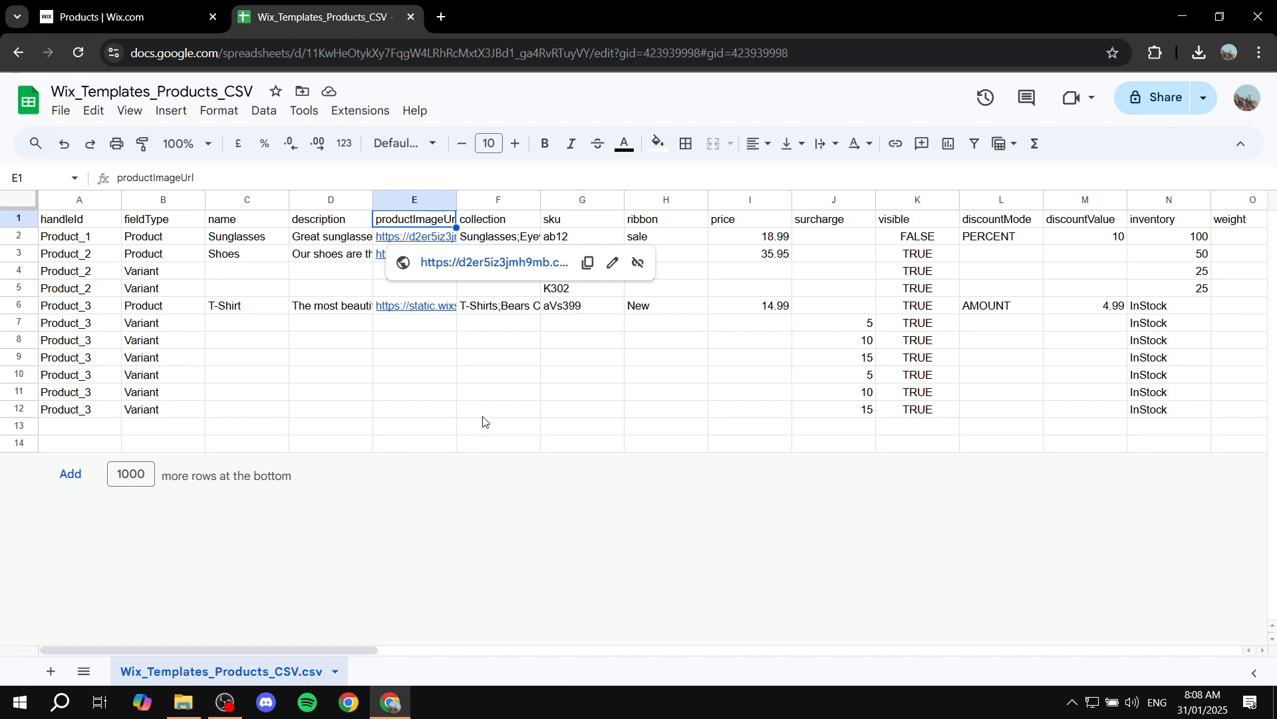
left_click(412, 244)
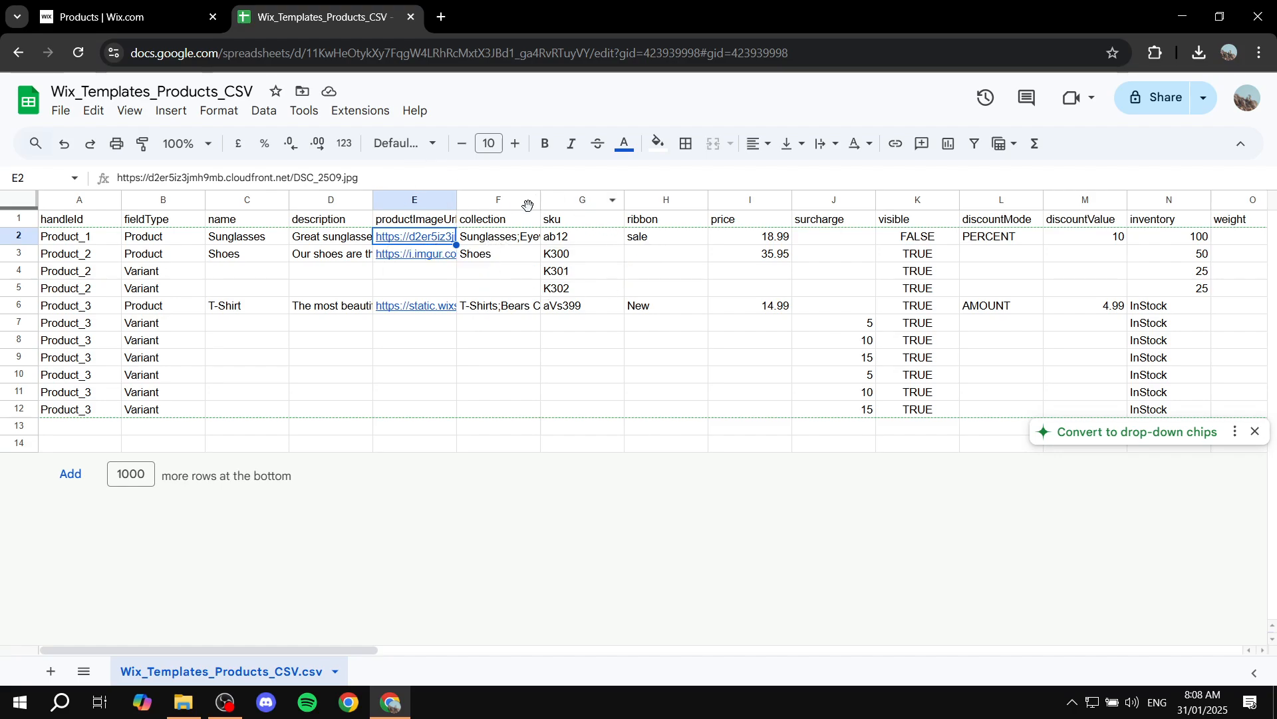
Switch to the Wix dashboard and open the site in the editor
left_click(187, 7)
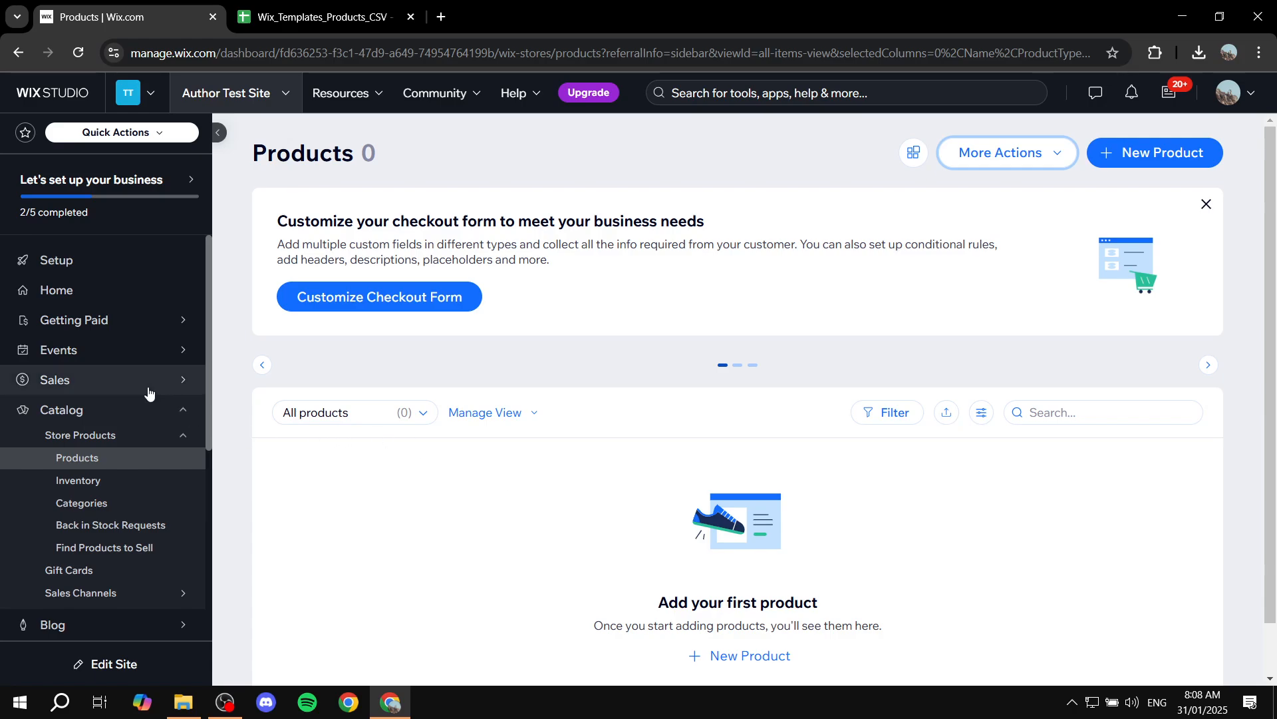
left_click(197, 293)
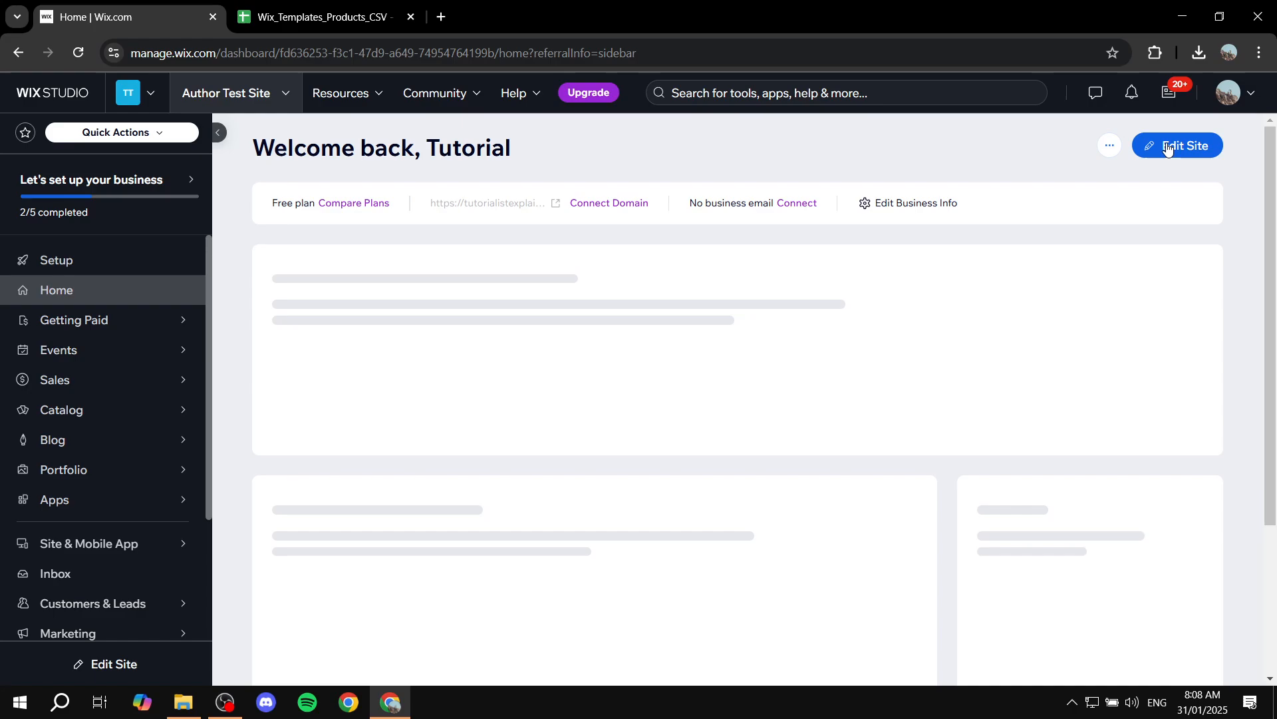
left_click(1168, 147)
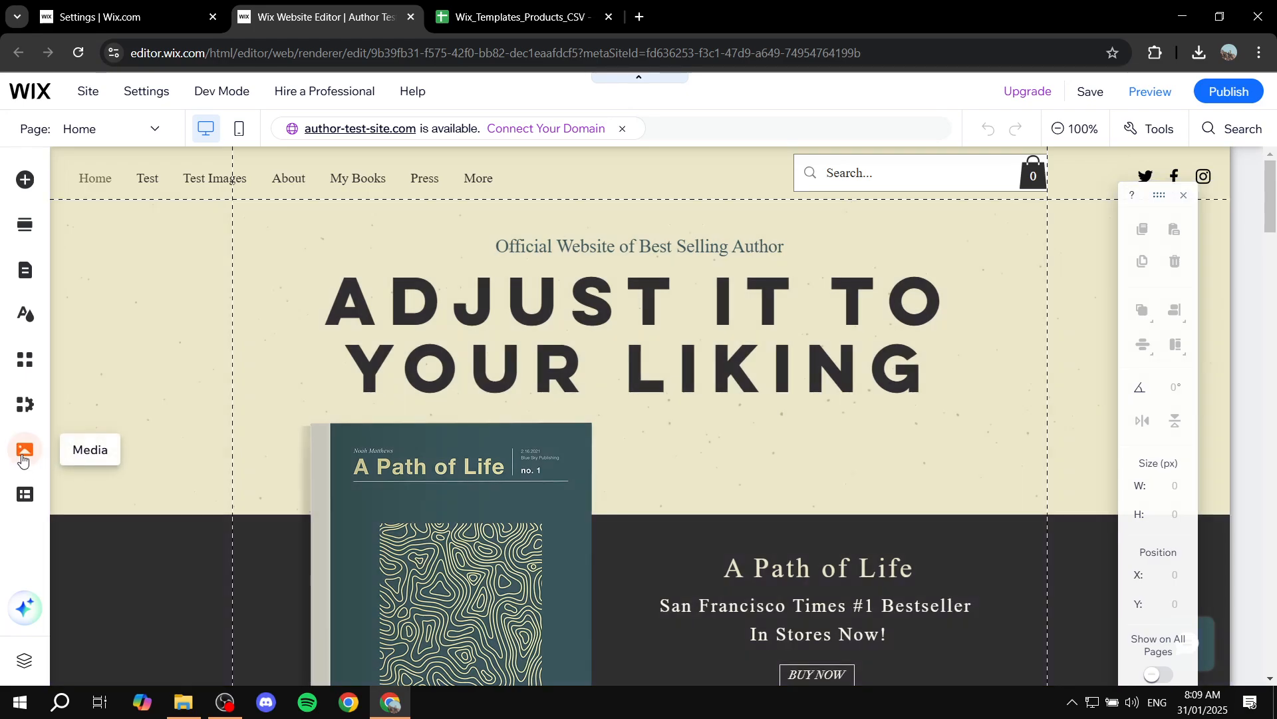
Copy the file URL of Tutorial.png from the editor's site media files
left_click(23, 458)
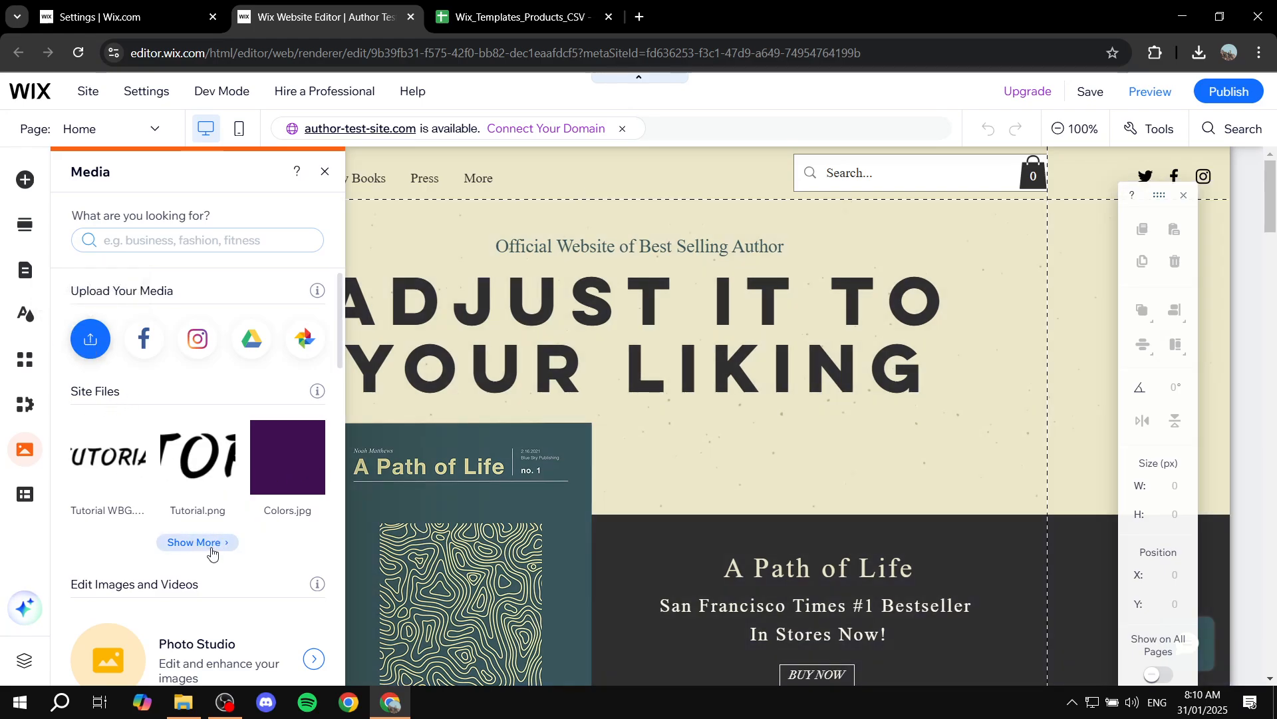
left_click(132, 455)
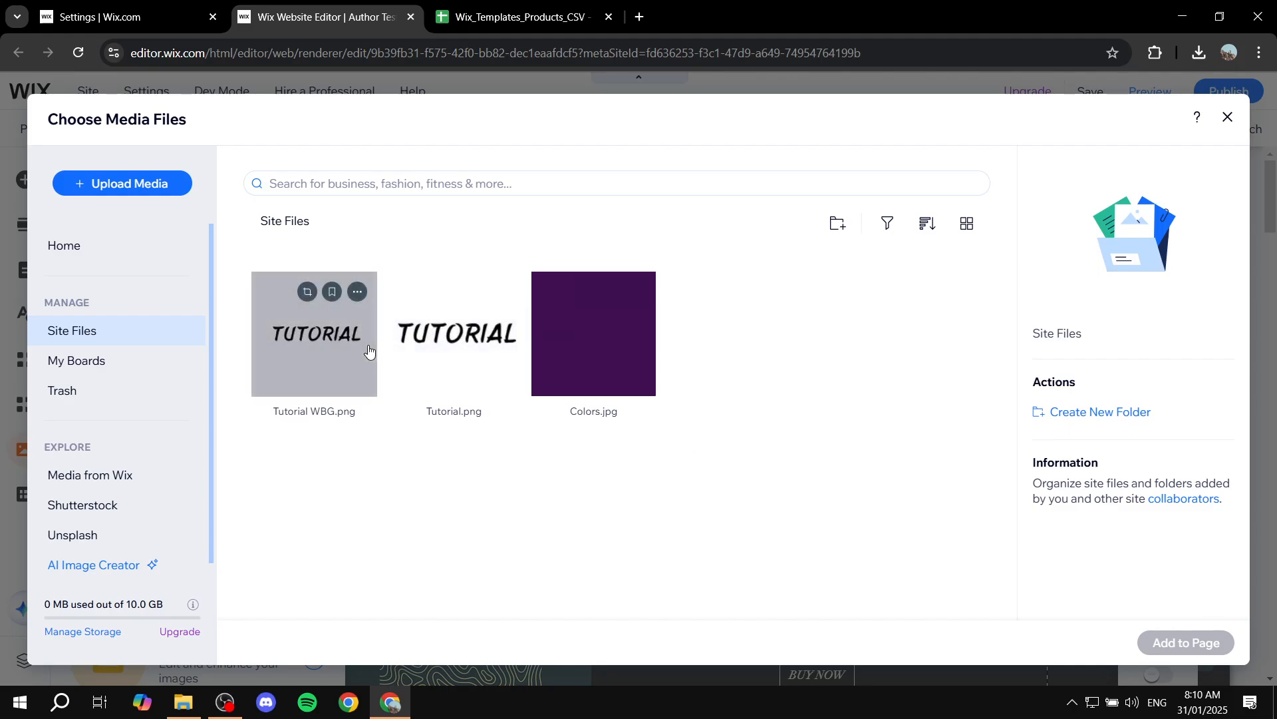
left_click(451, 341)
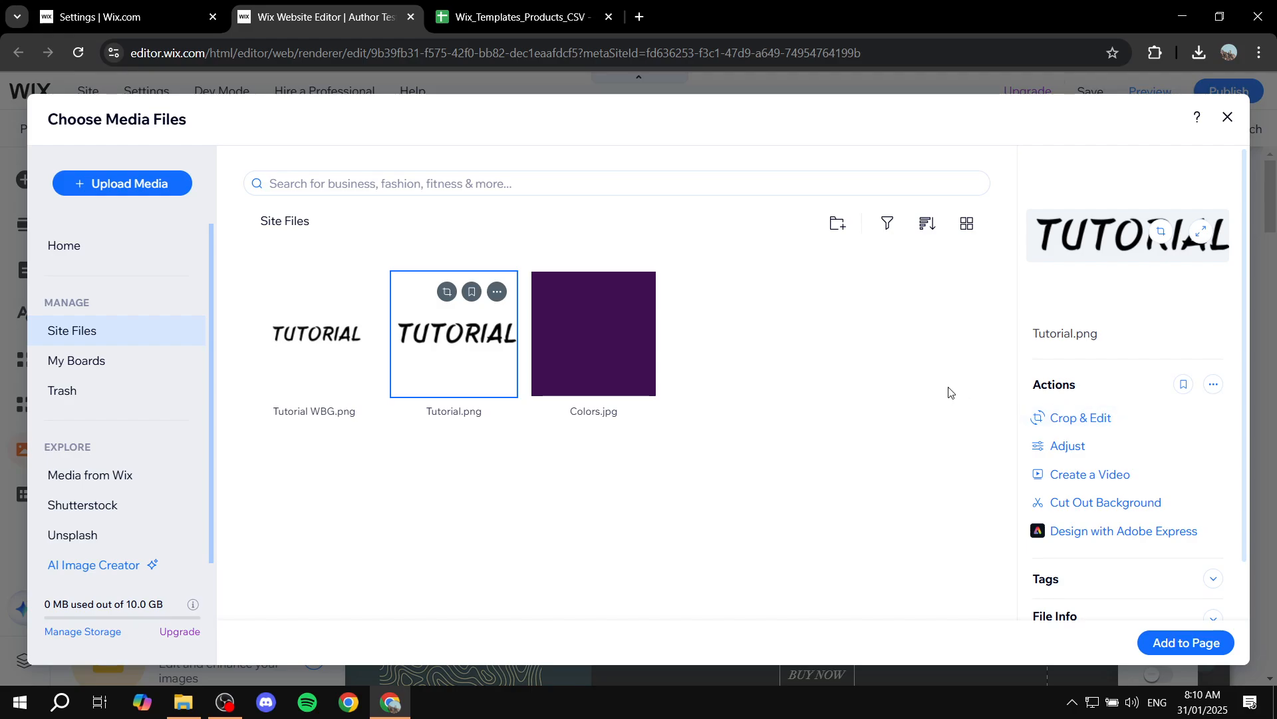
scroll(1141, 443, "down", 1)
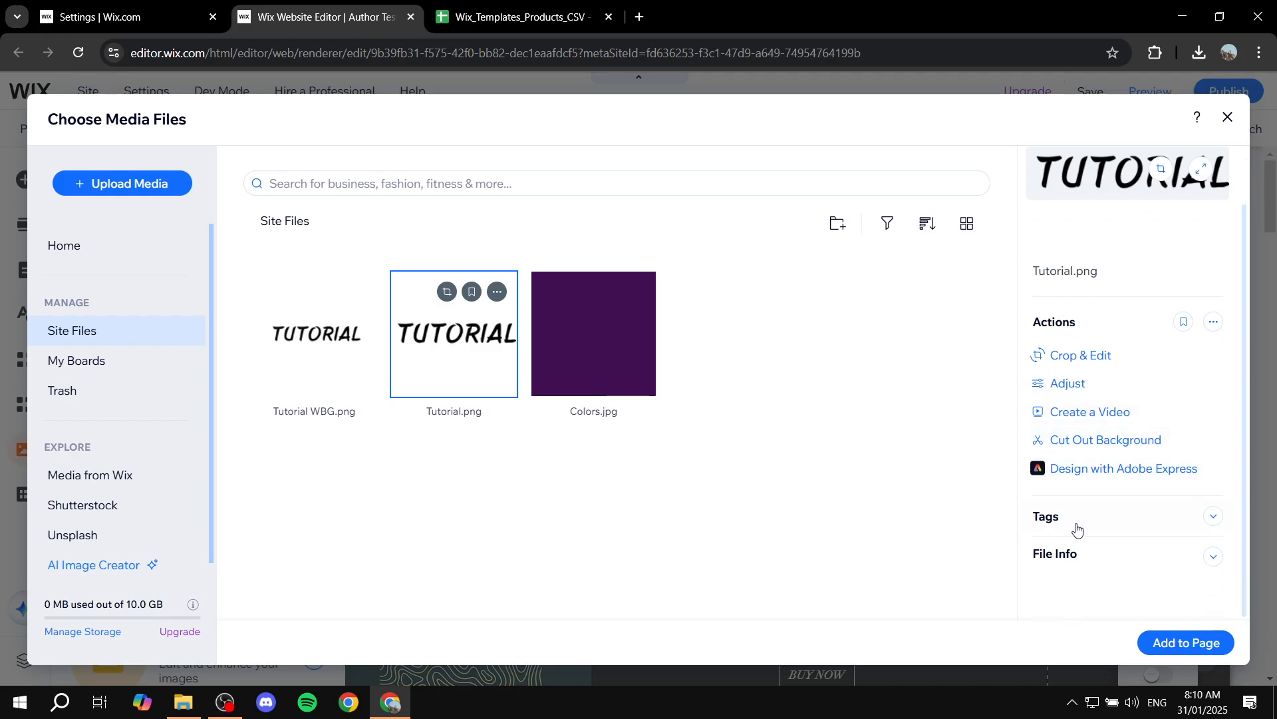
left_click(1152, 569)
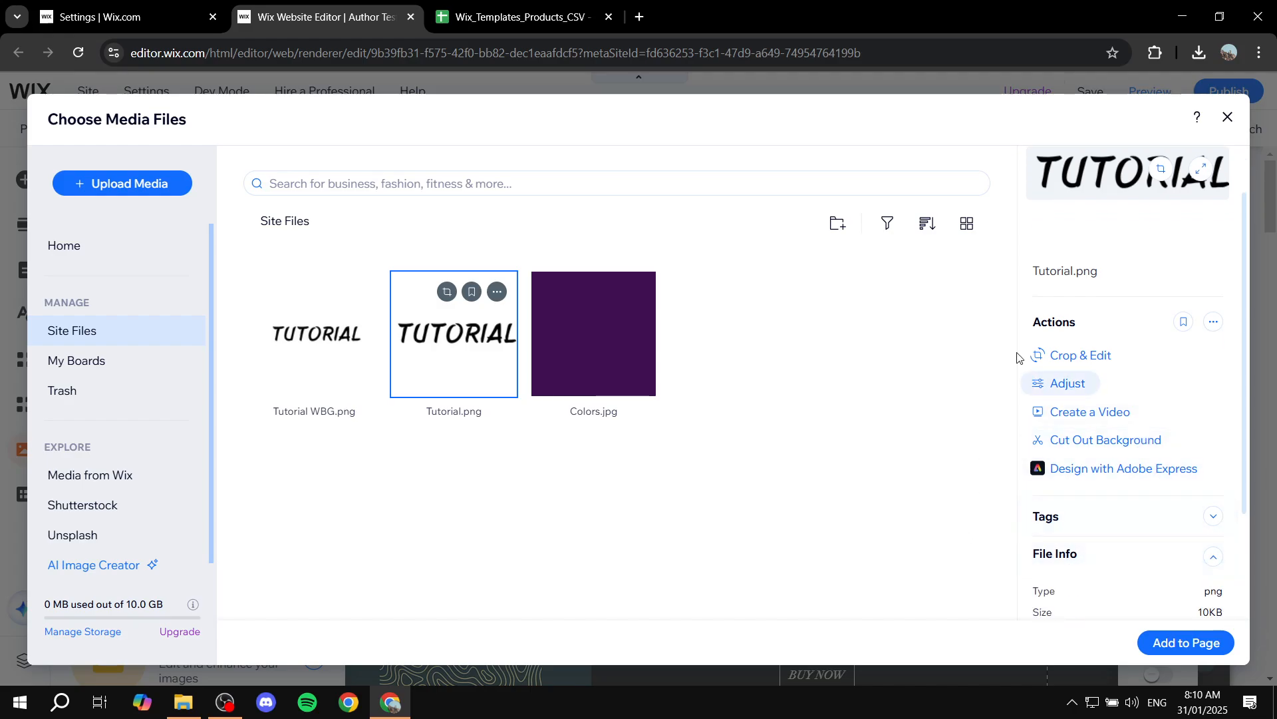
scroll(1103, 505, "down", 3)
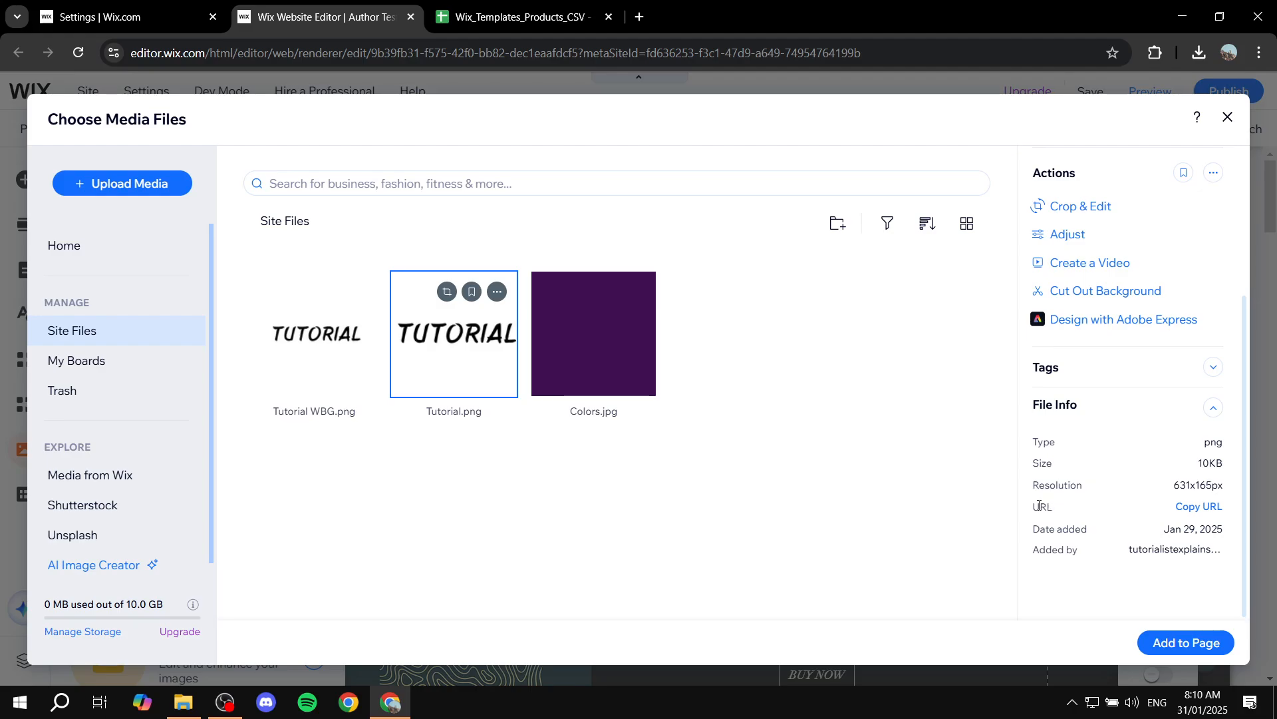
left_click(1199, 508)
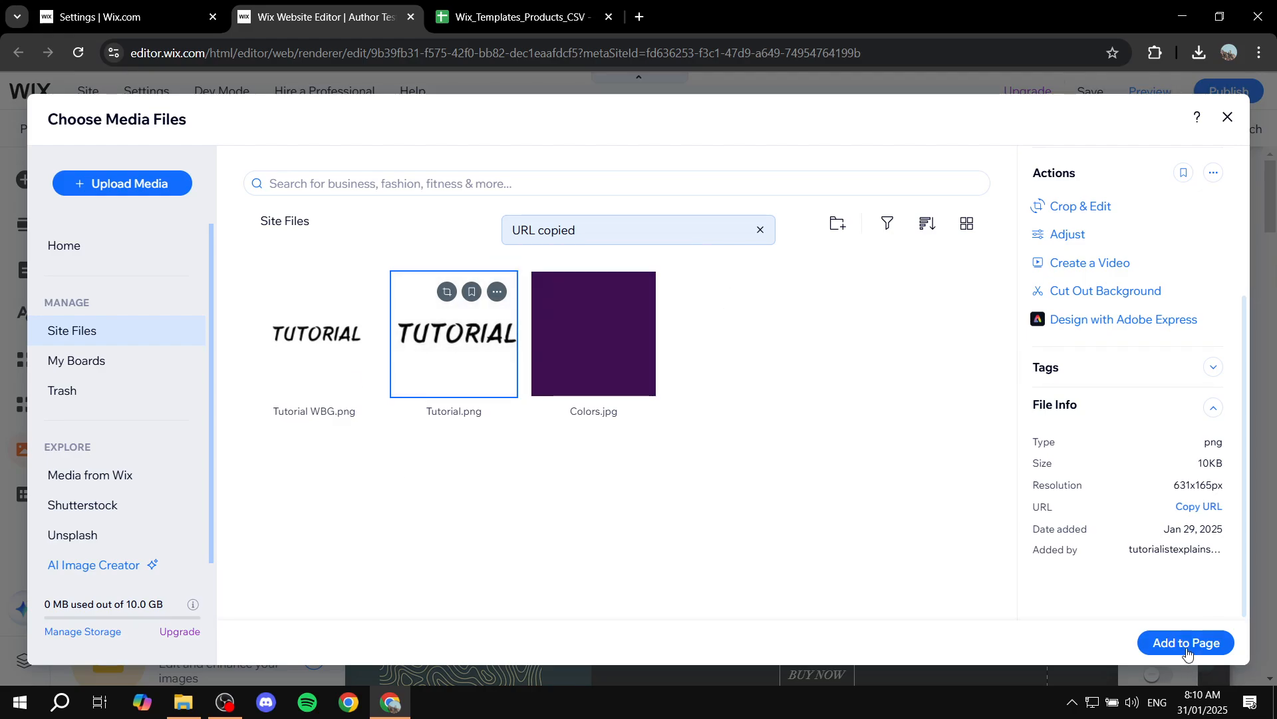
Close the editor tab and replace Product_1's productImageUrl with the copied Tutorial.png URL
left_click(411, 17)
left_click(326, 16)
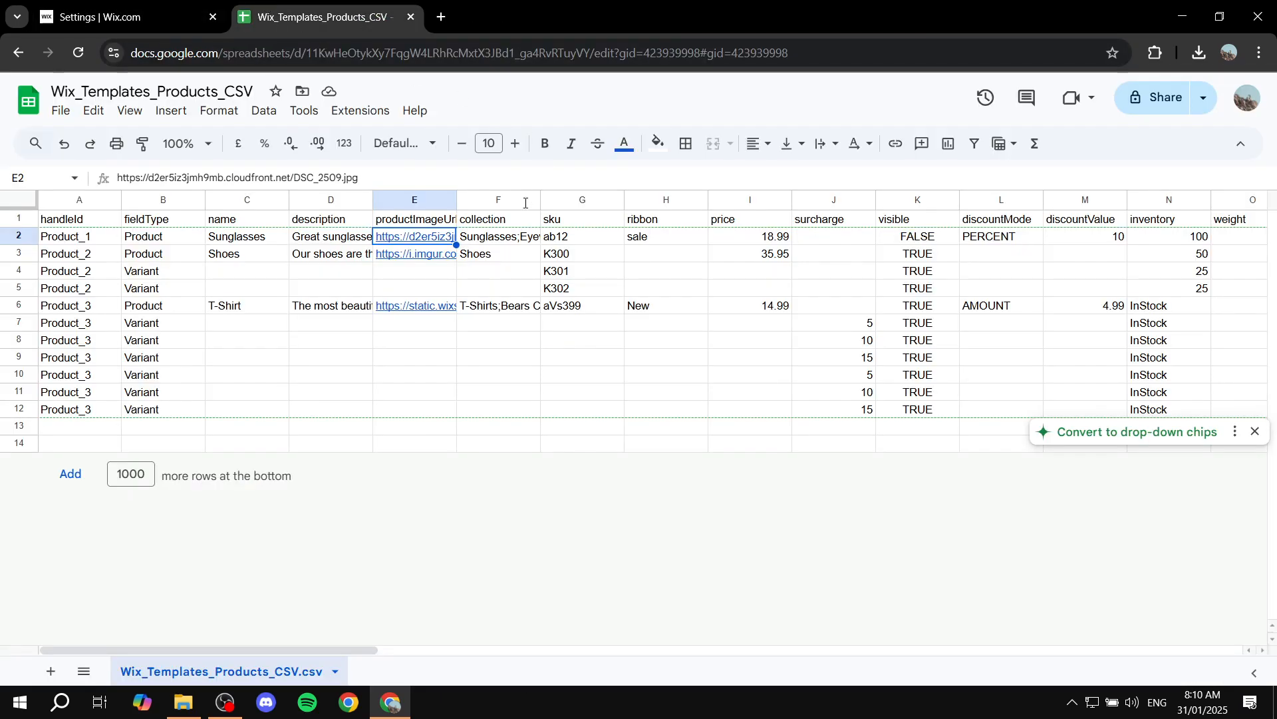
double_click(429, 238)
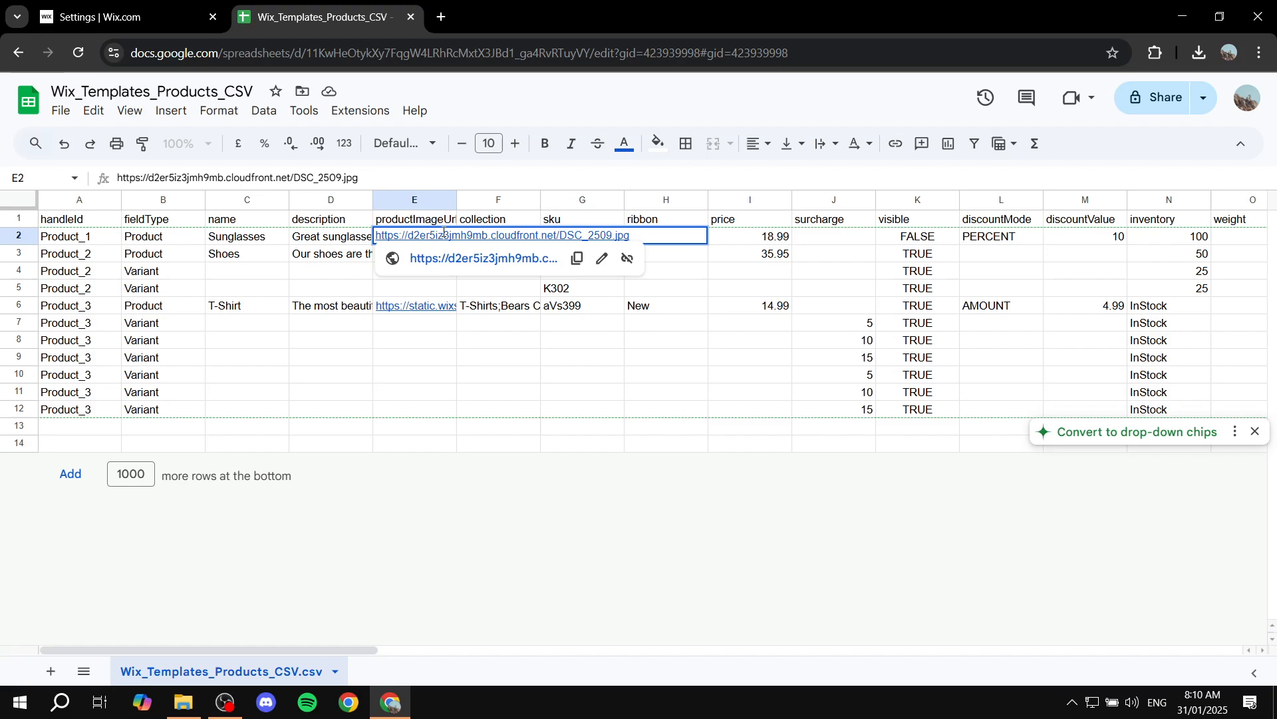
key("ctrl+a")
key("ctrl+v")
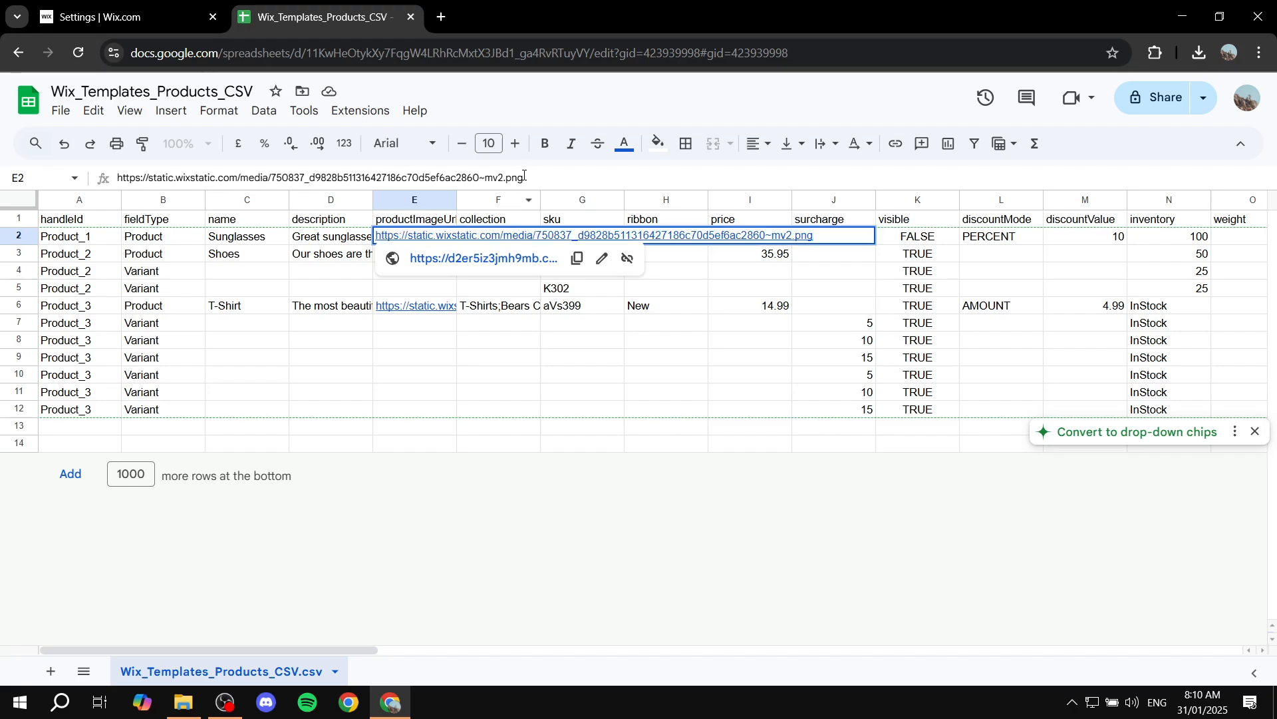
key("Return")
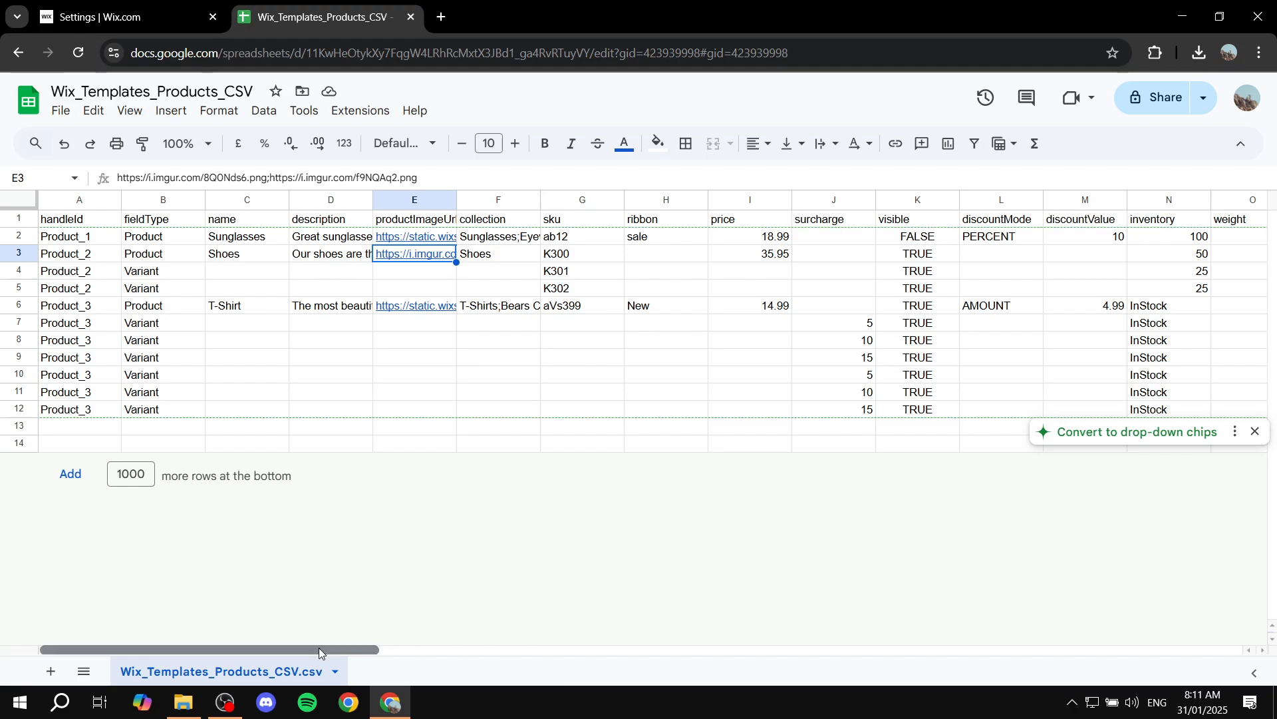
Examine the price, surcharge, visible, discount and inventory columns of the template
left_click_drag(320, 651, 358, 649)
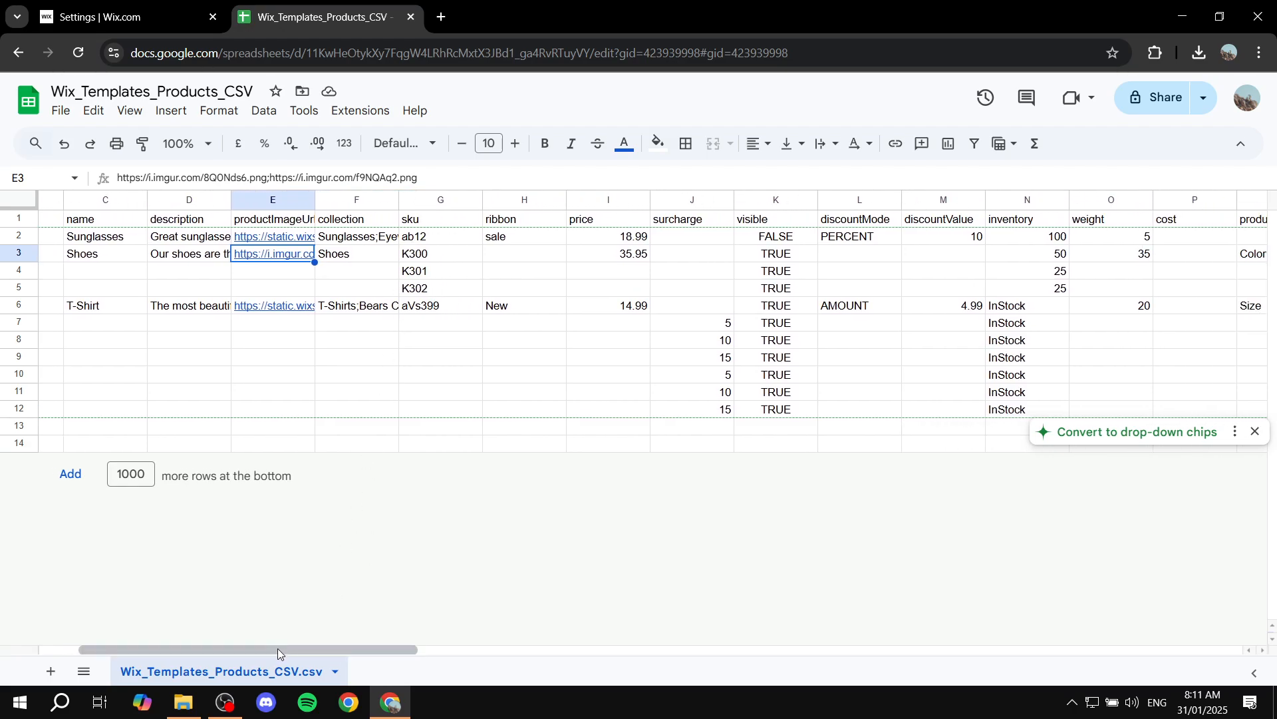
left_click_drag(277, 649, 340, 602)
left_click(432, 236)
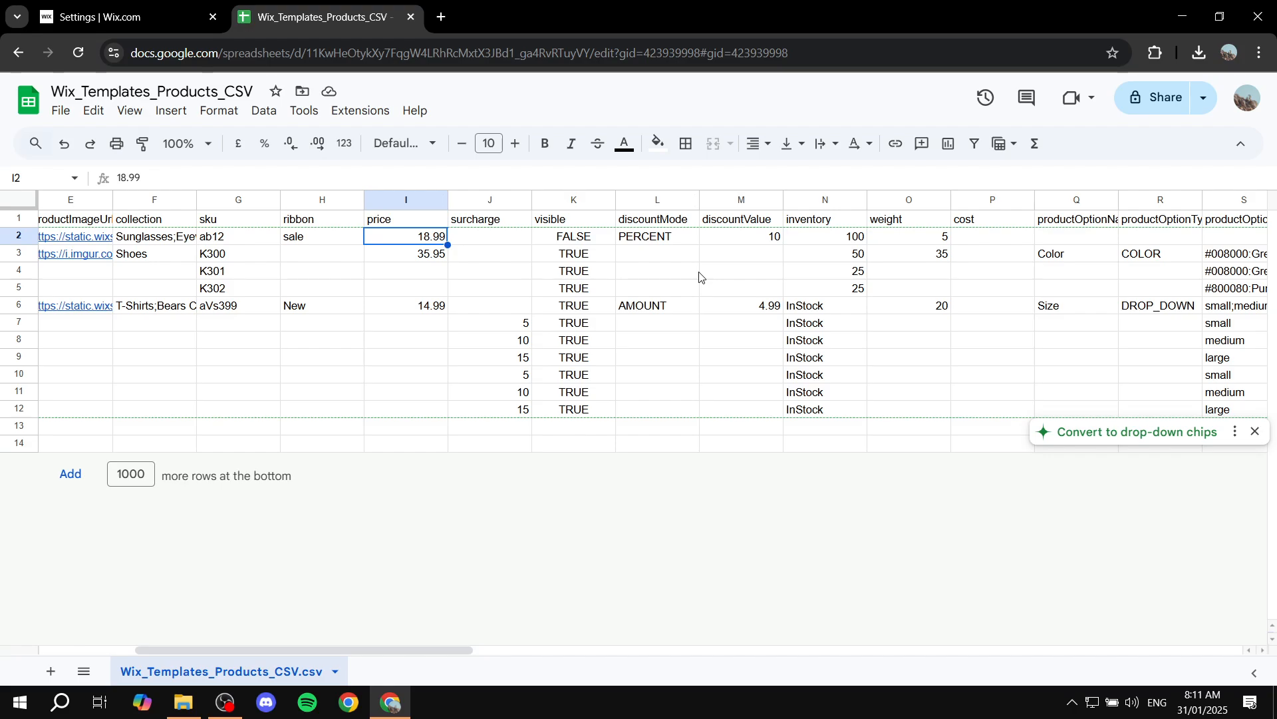
left_click_drag(256, 648, 271, 650)
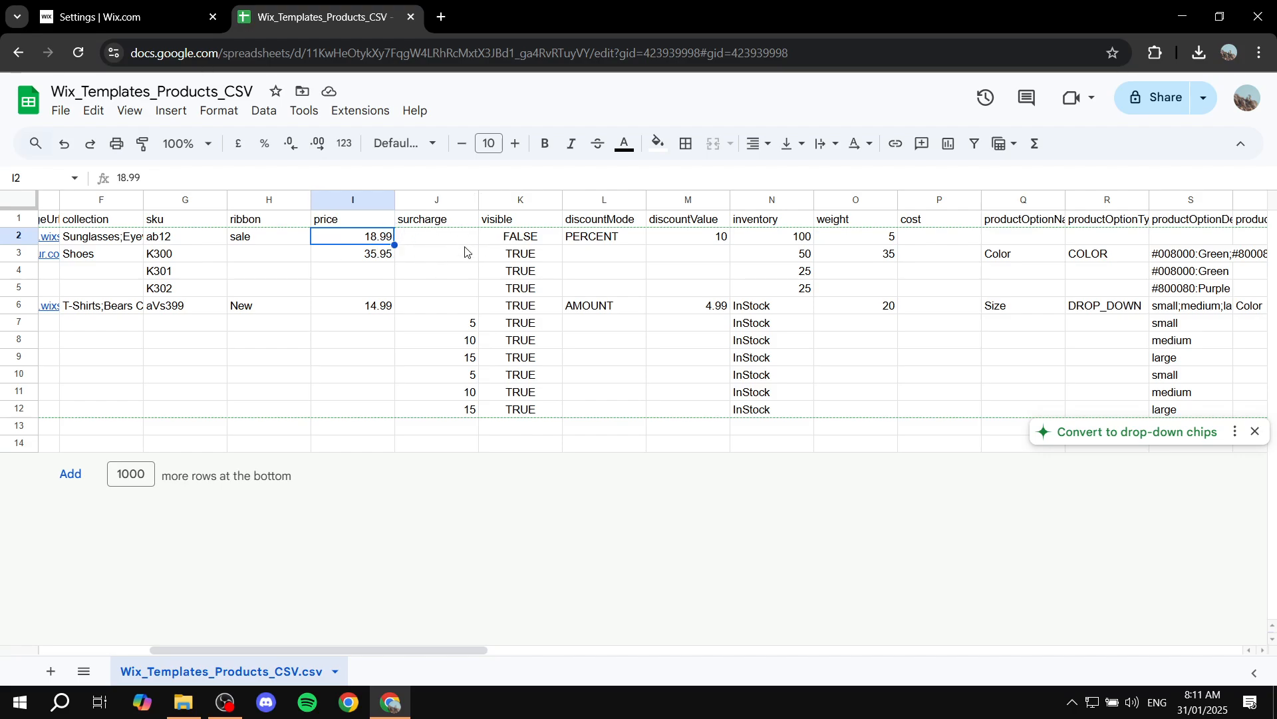
left_click(127, 17)
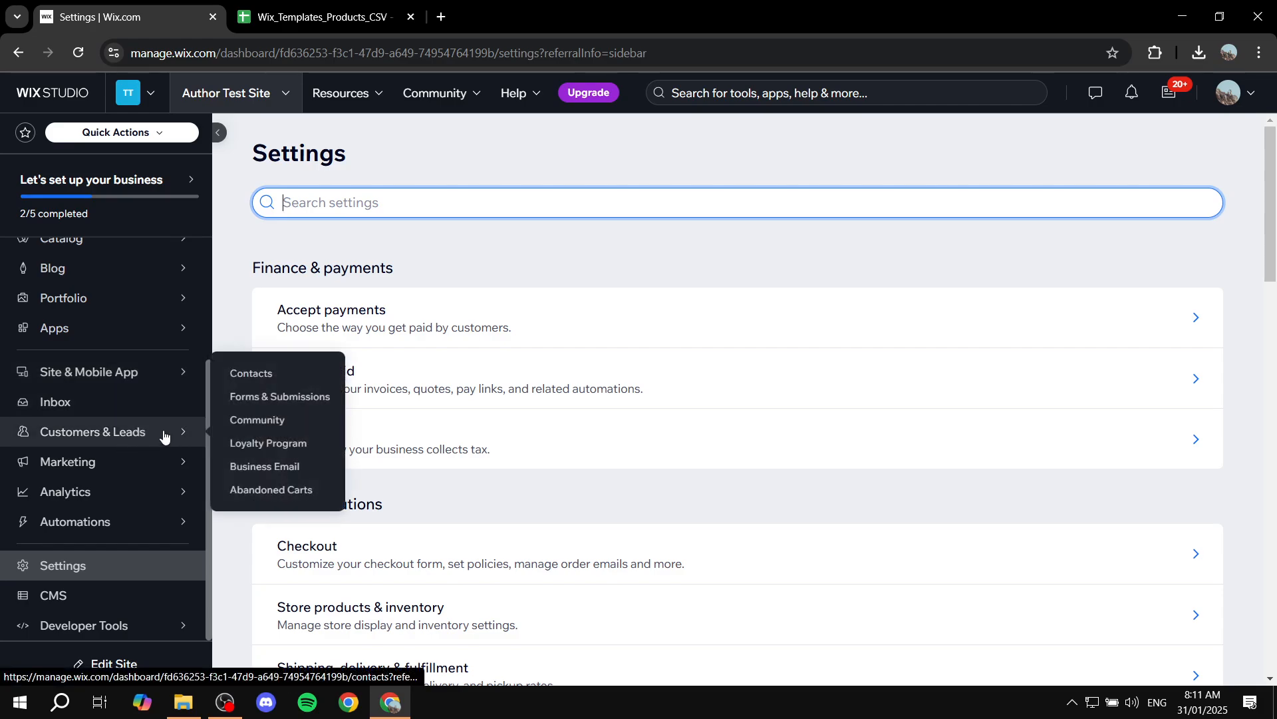
scroll(106, 303, "up", 3)
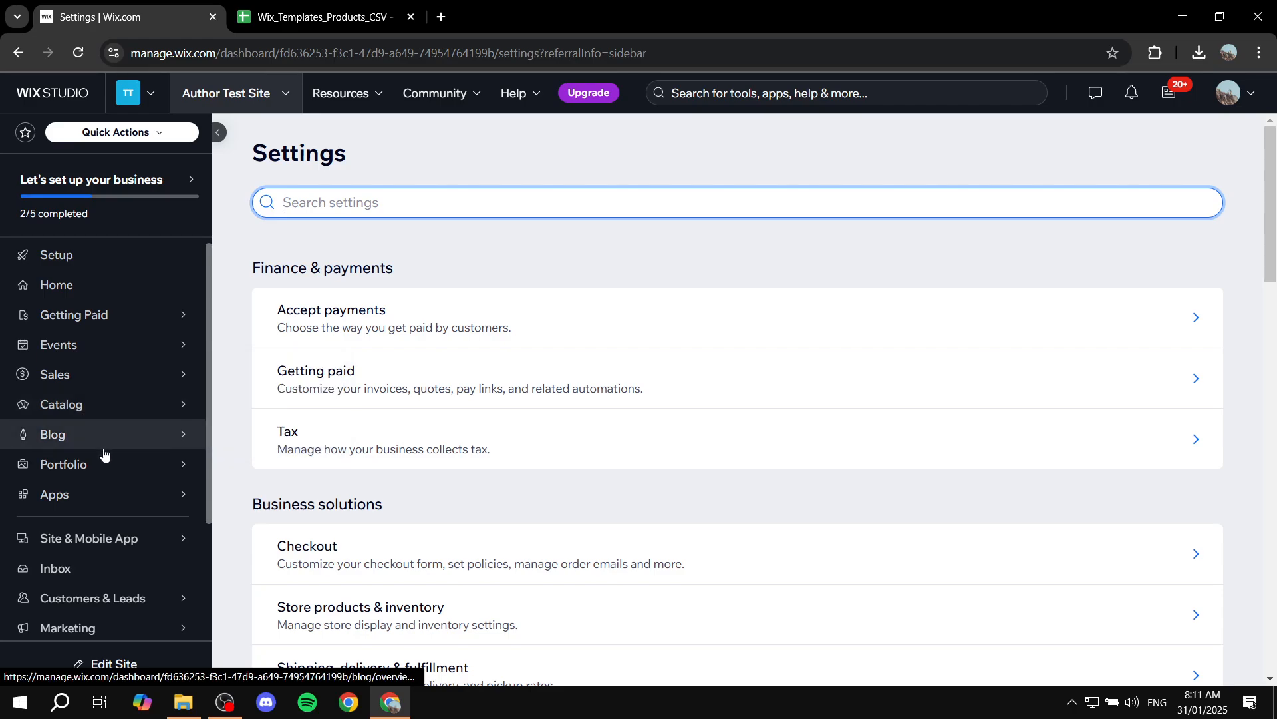
left_click(311, 5)
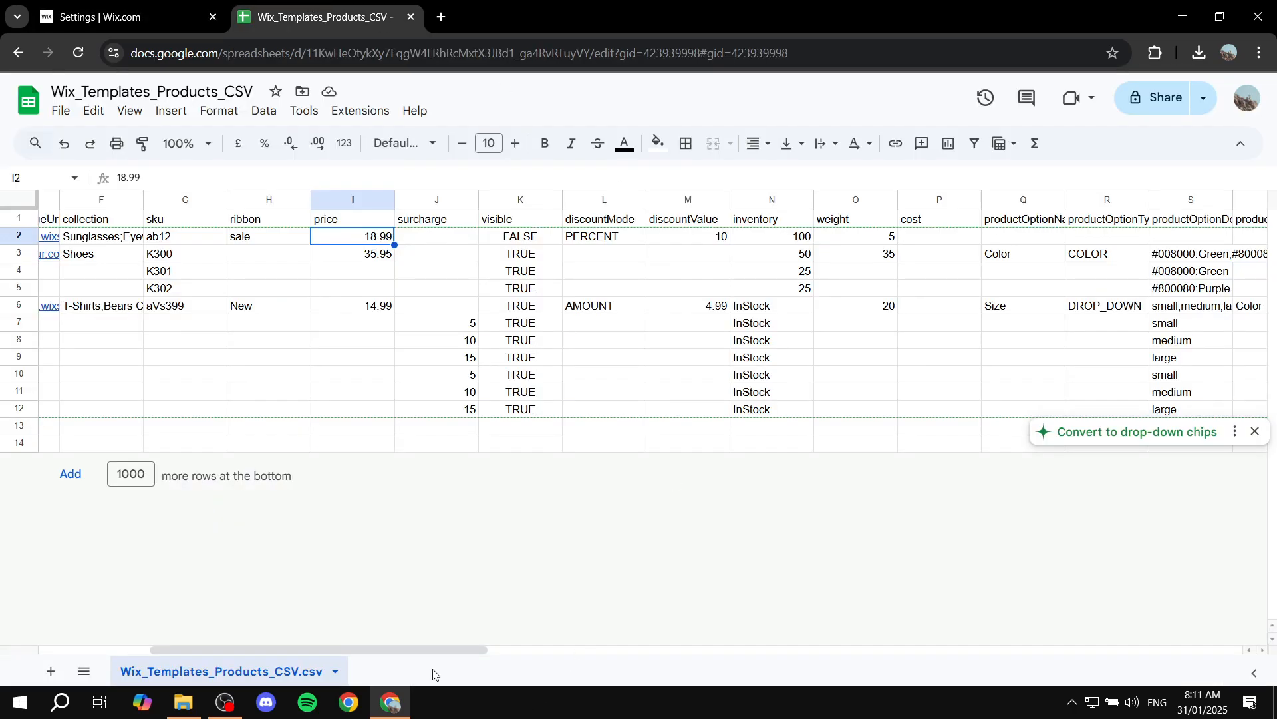
Scroll through the product option, additional info, custom text and brand columns and back to the start
left_click_drag(424, 652, 473, 655)
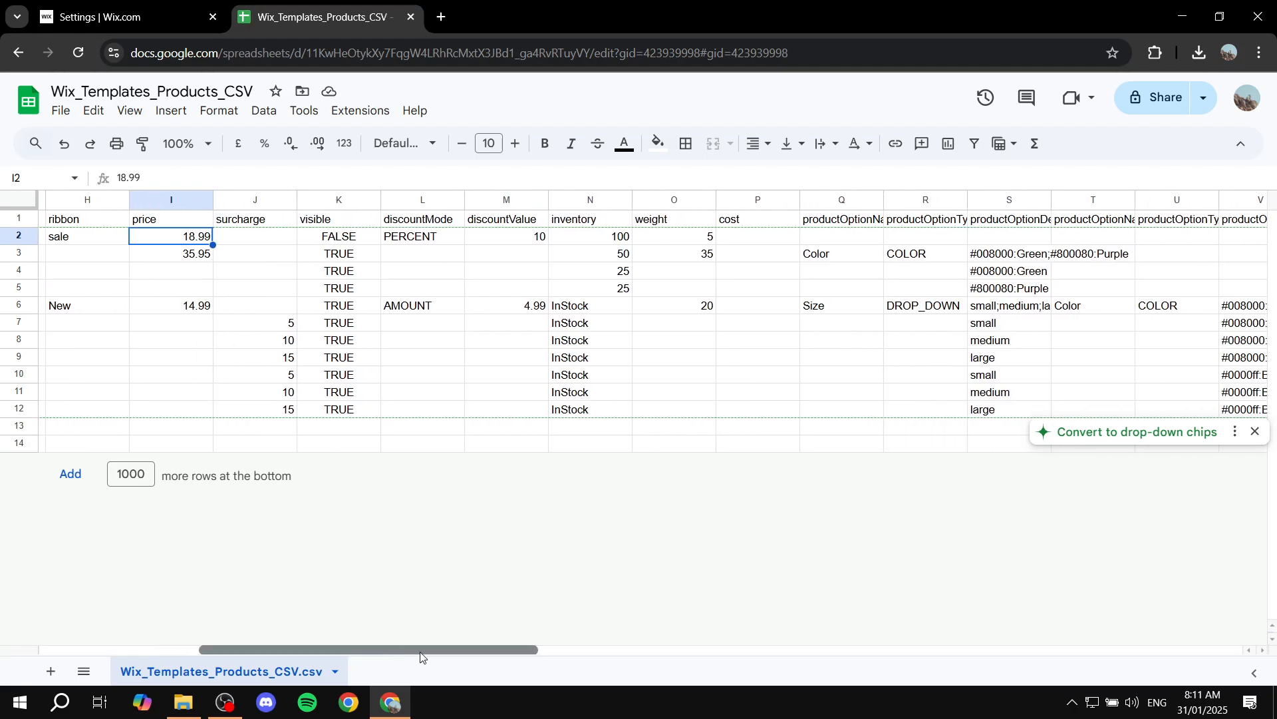
left_click_drag(390, 651, 867, 630)
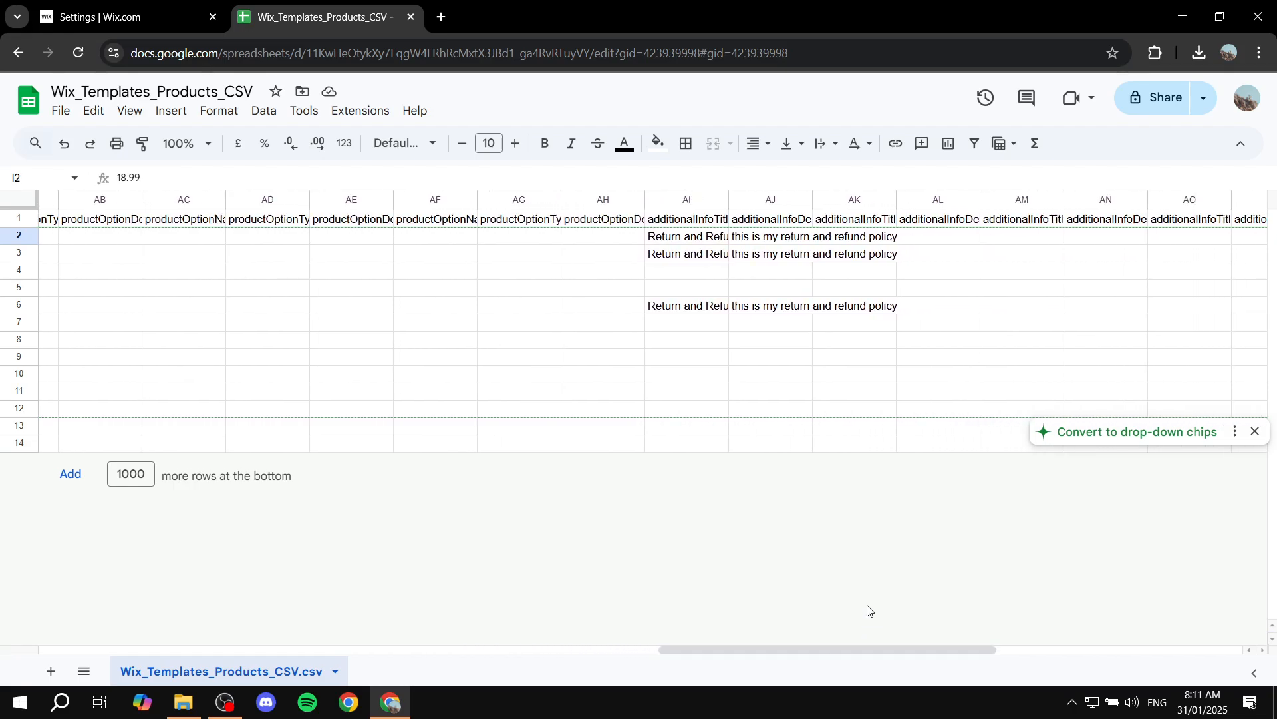
left_click_drag(825, 652, 1101, 645)
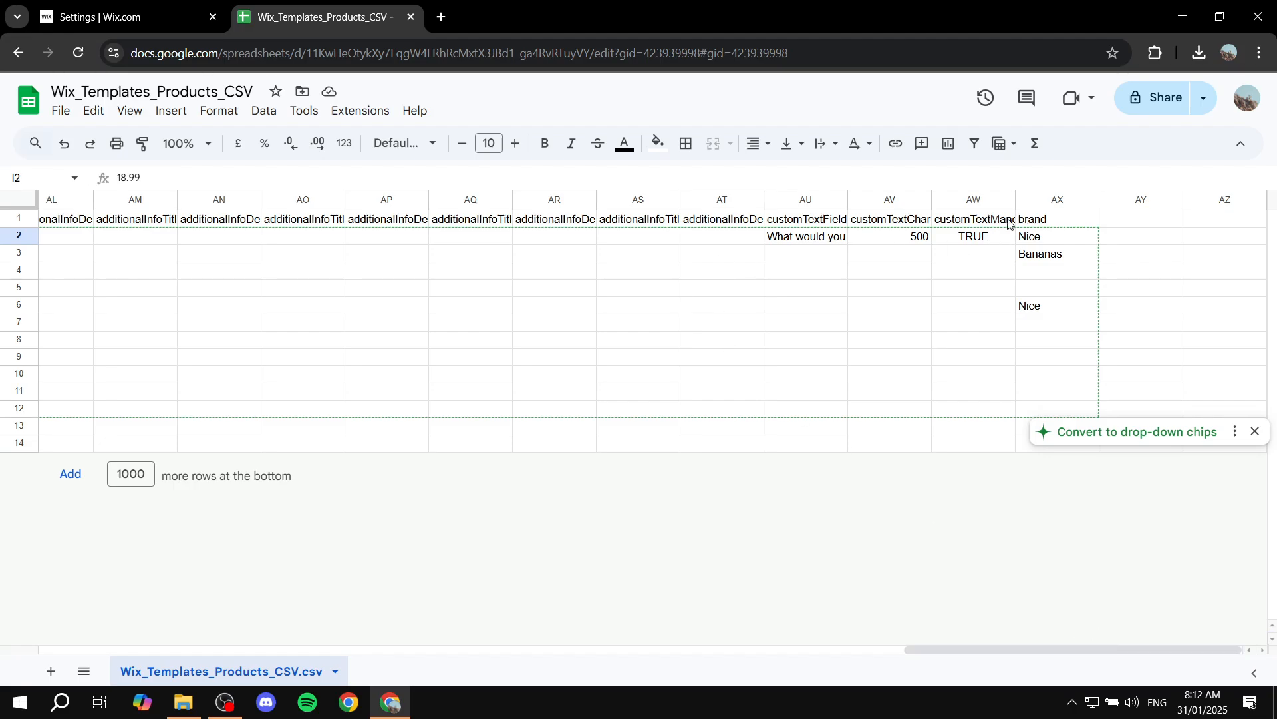
left_click_drag(1033, 649, 74, 599)
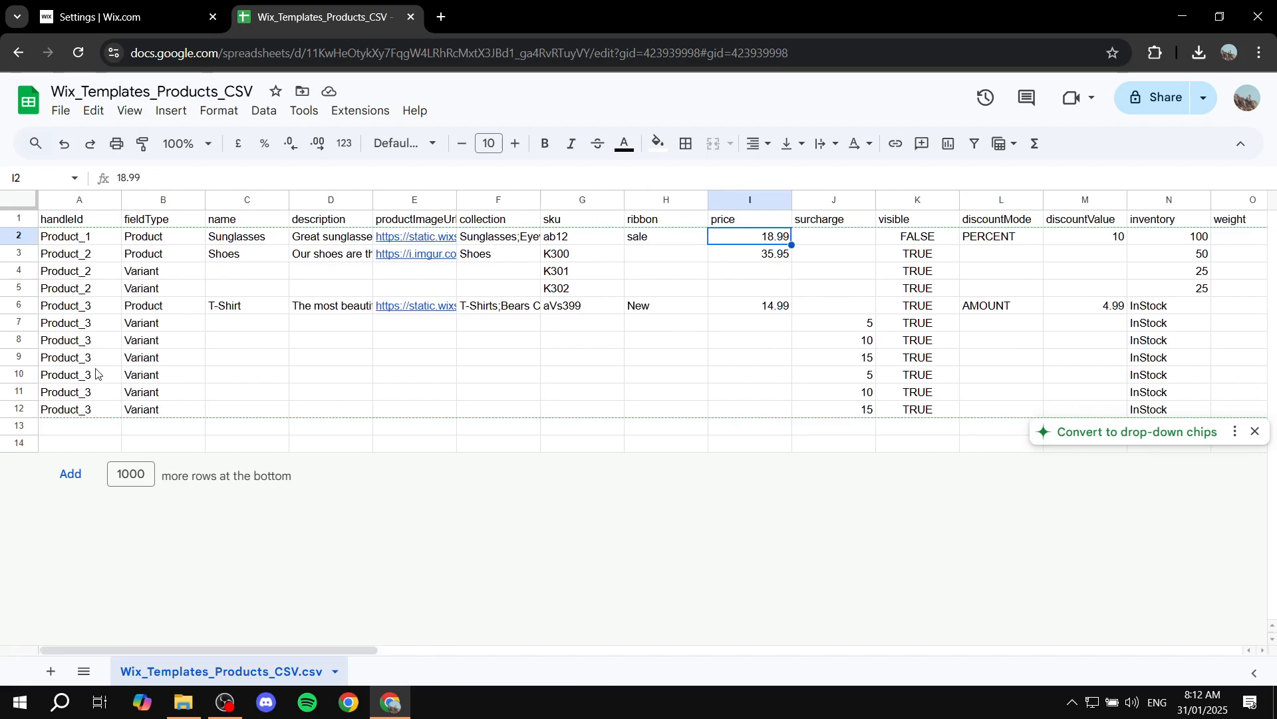
Download the edited sheet as a comma-separated values (.csv) file
left_click(61, 111)
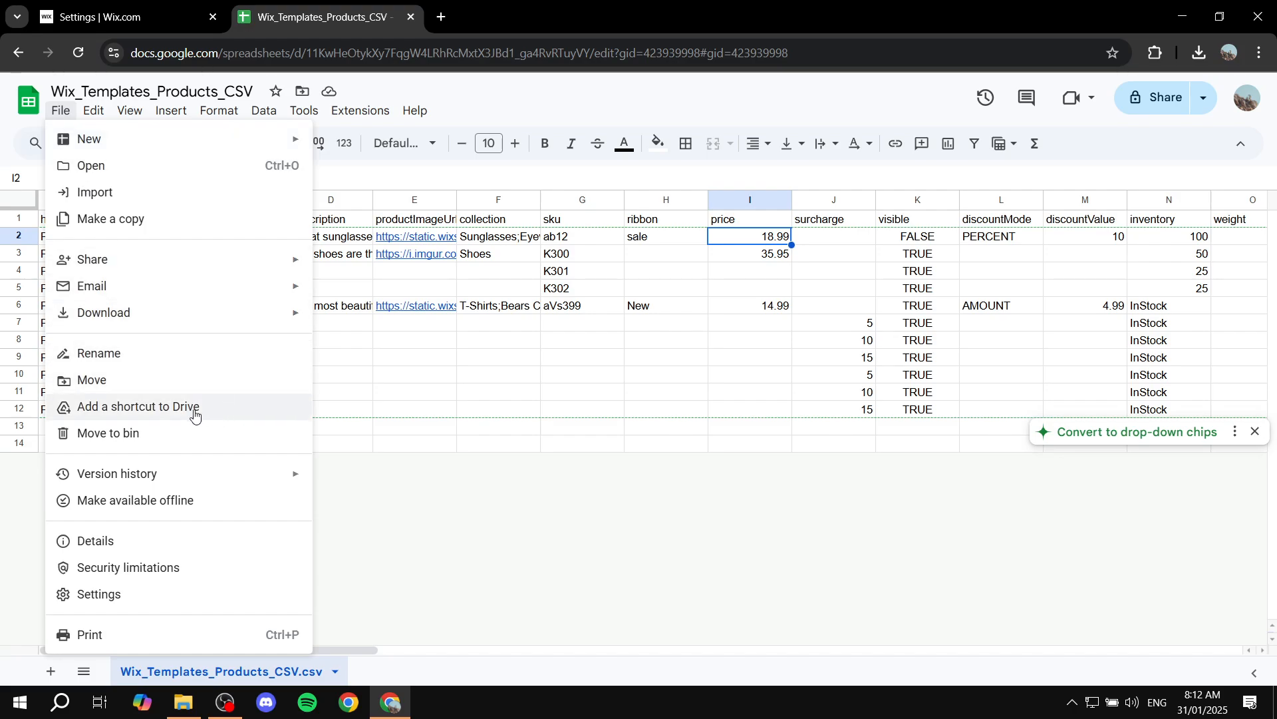
mouse_move(174, 314)
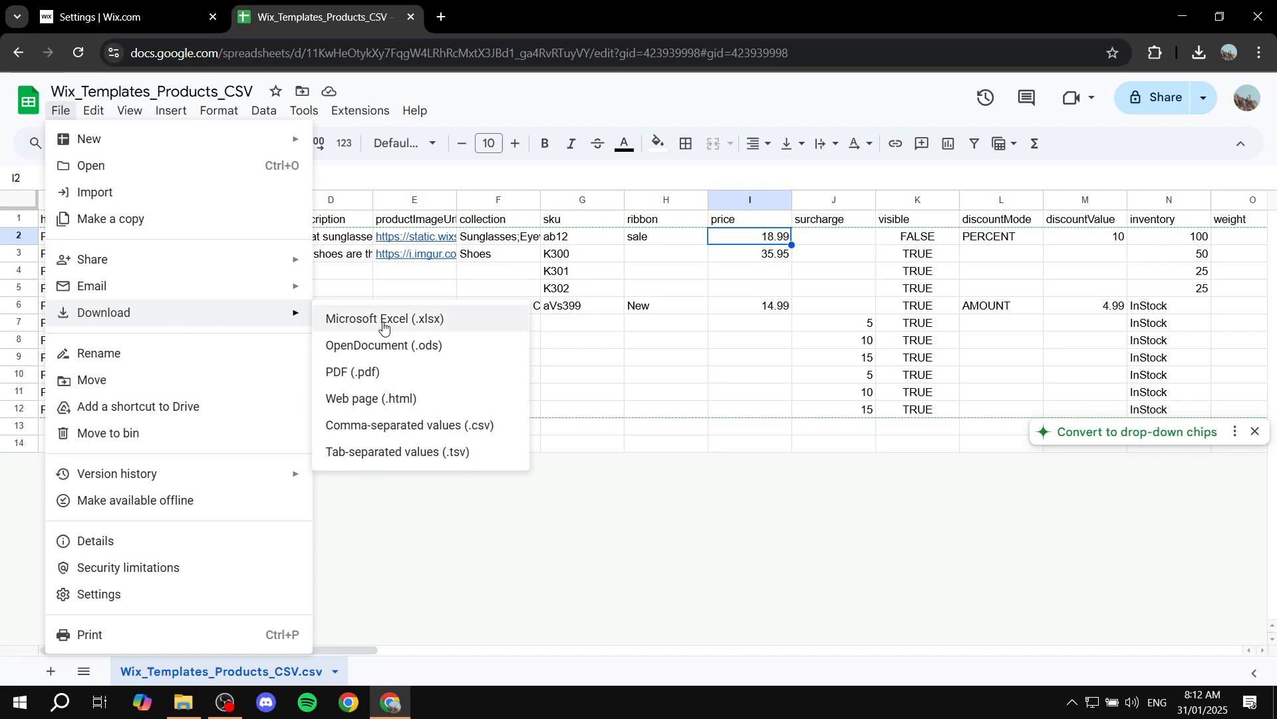
left_click(441, 436)
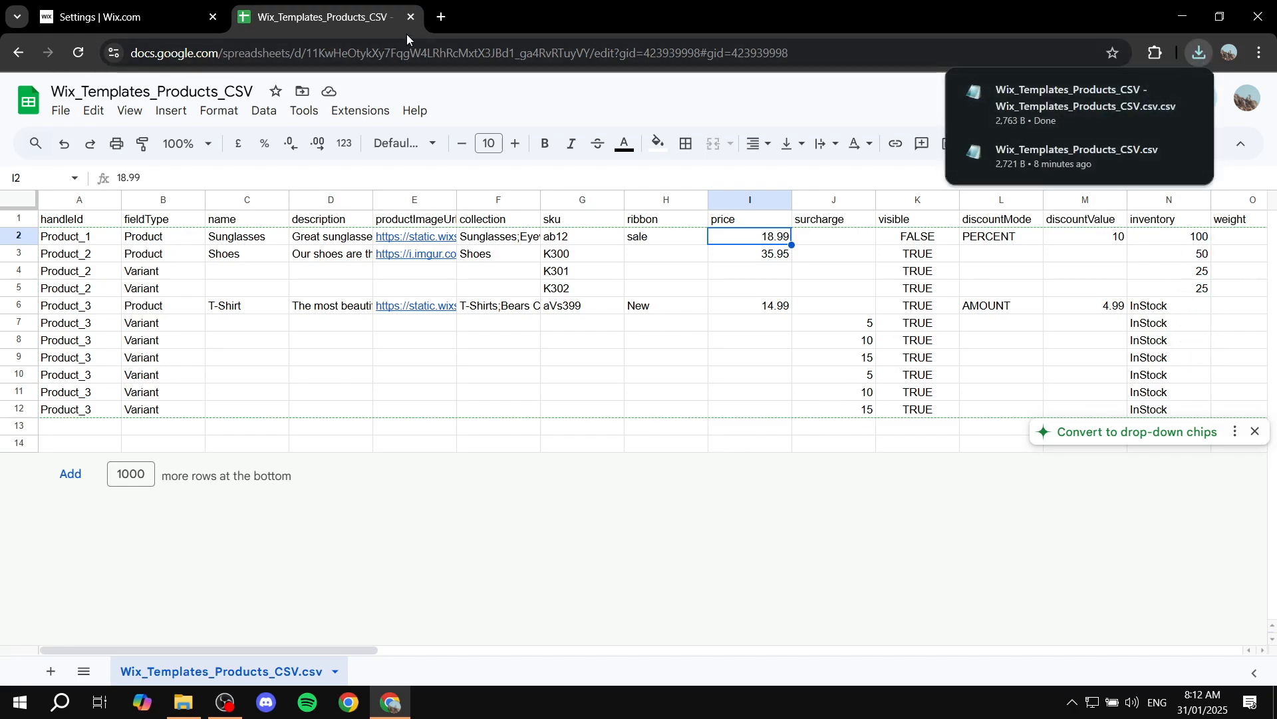
Close the spreadsheet tab and open the store's Products page in the dashboard catalog
mouse_move(1151, 100)
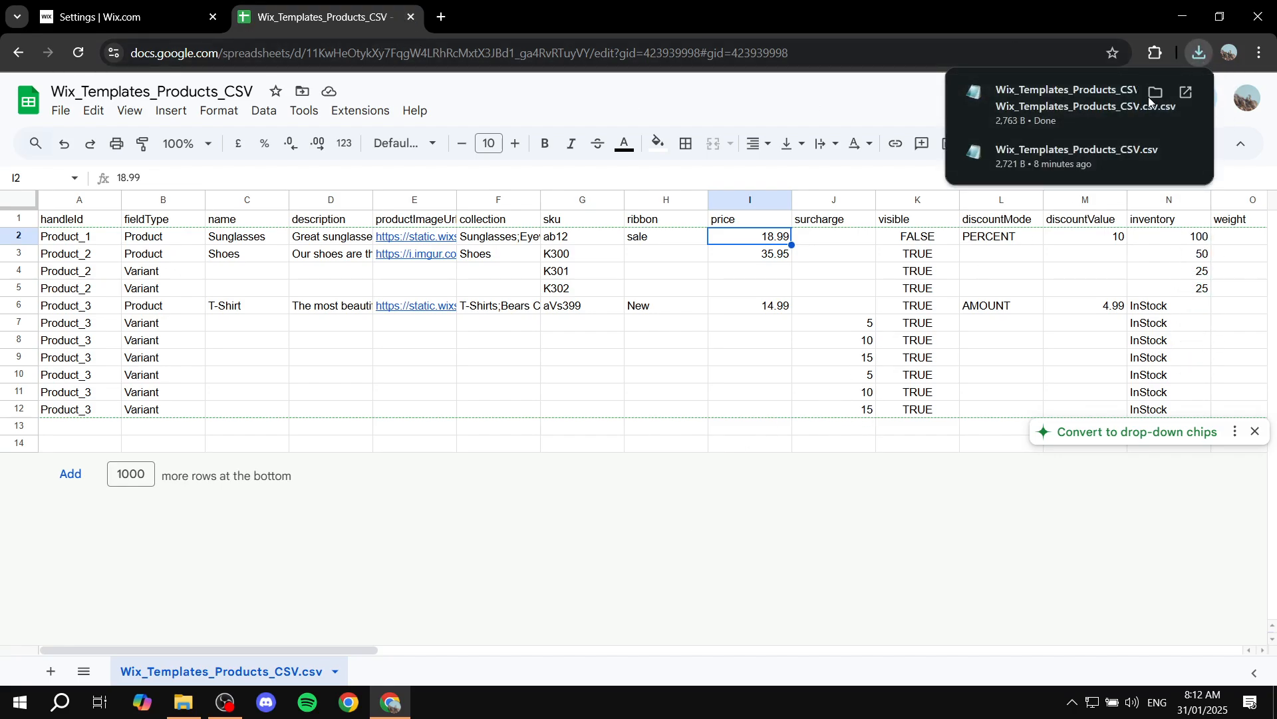
left_click(411, 16)
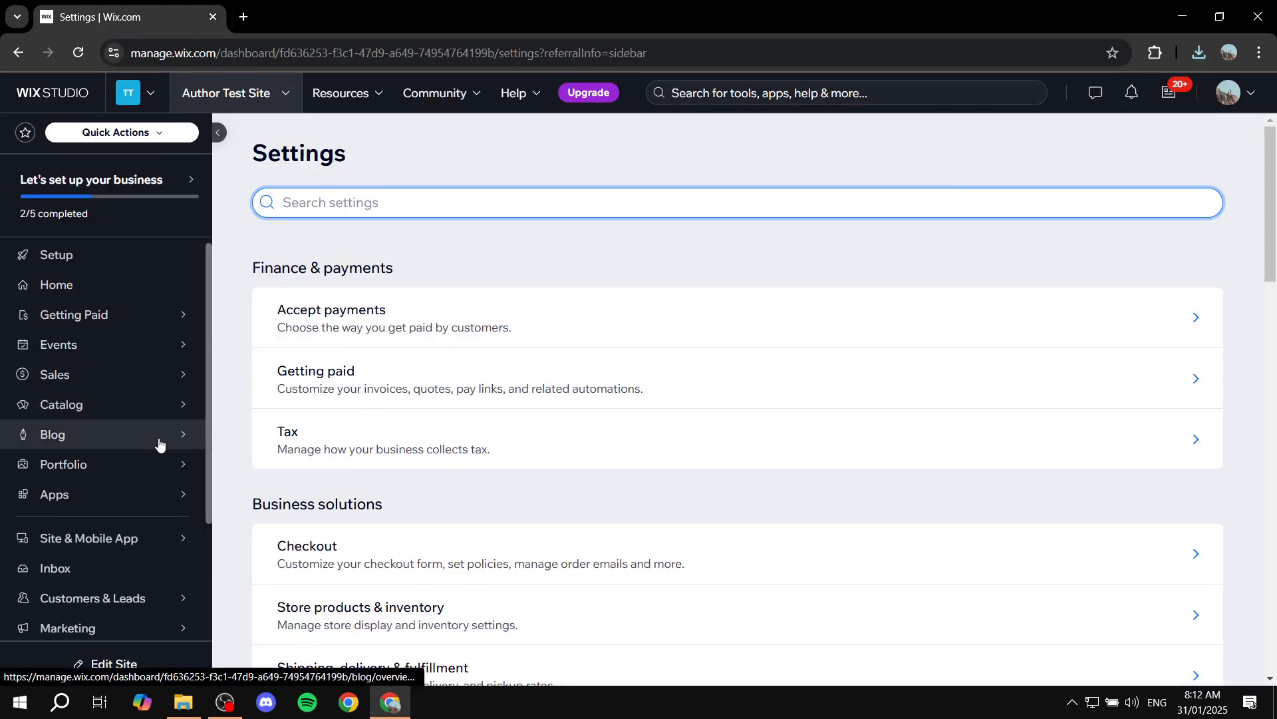
mouse_move(138, 413)
mouse_move(289, 383)
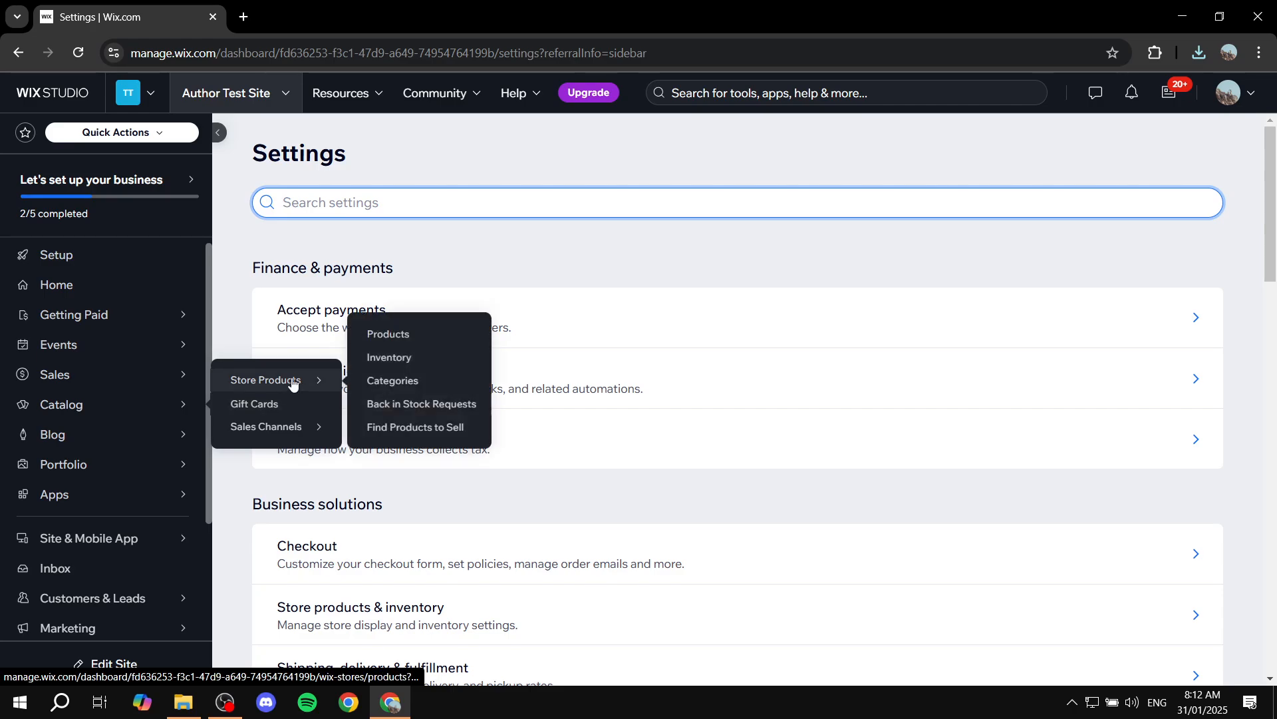
left_click(382, 334)
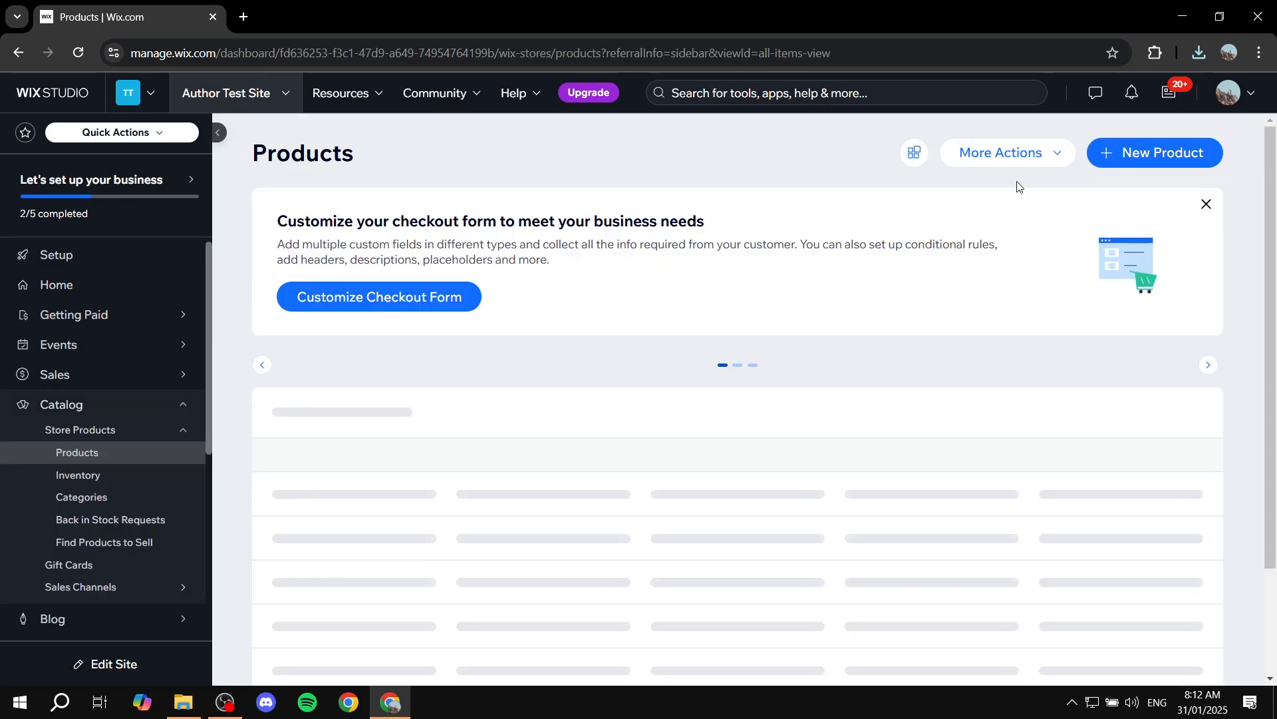
Start a product import and upload the downloaded Wix_Templates_Products_CSV - Wix_Templates_Products_CSV.csv file, then continue
left_click(1010, 154)
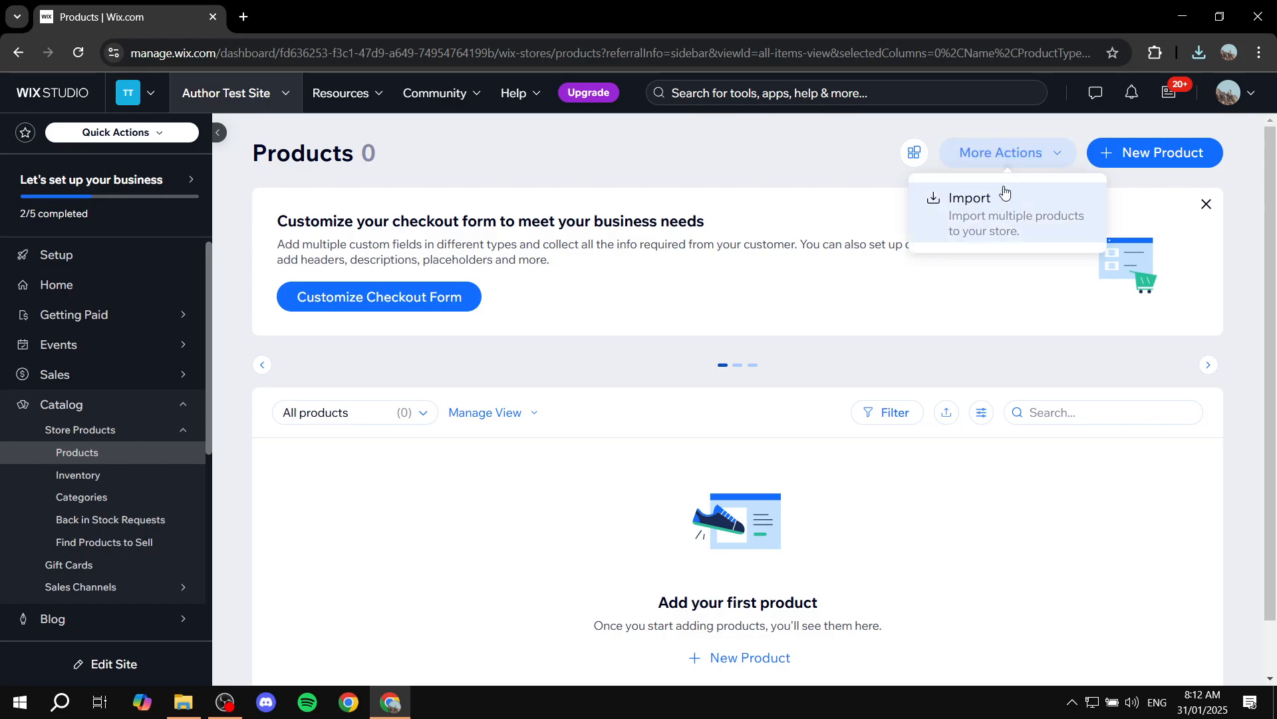
left_click(978, 199)
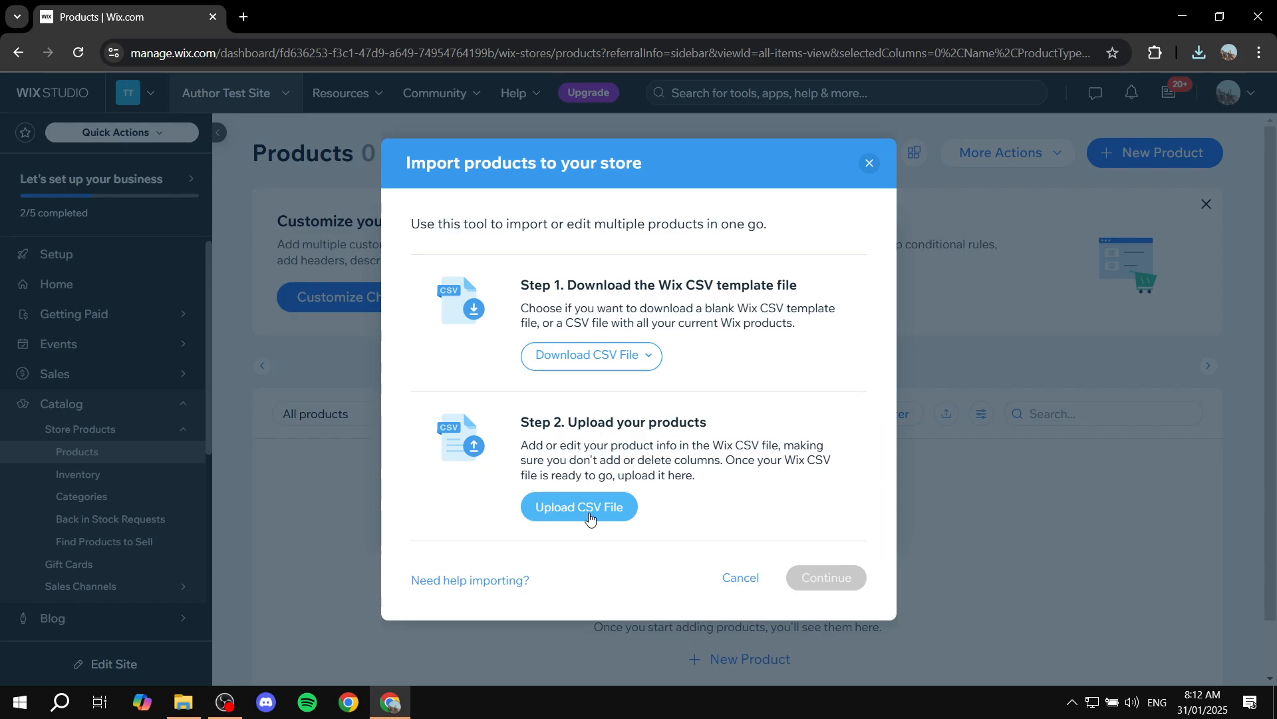
left_click(586, 513)
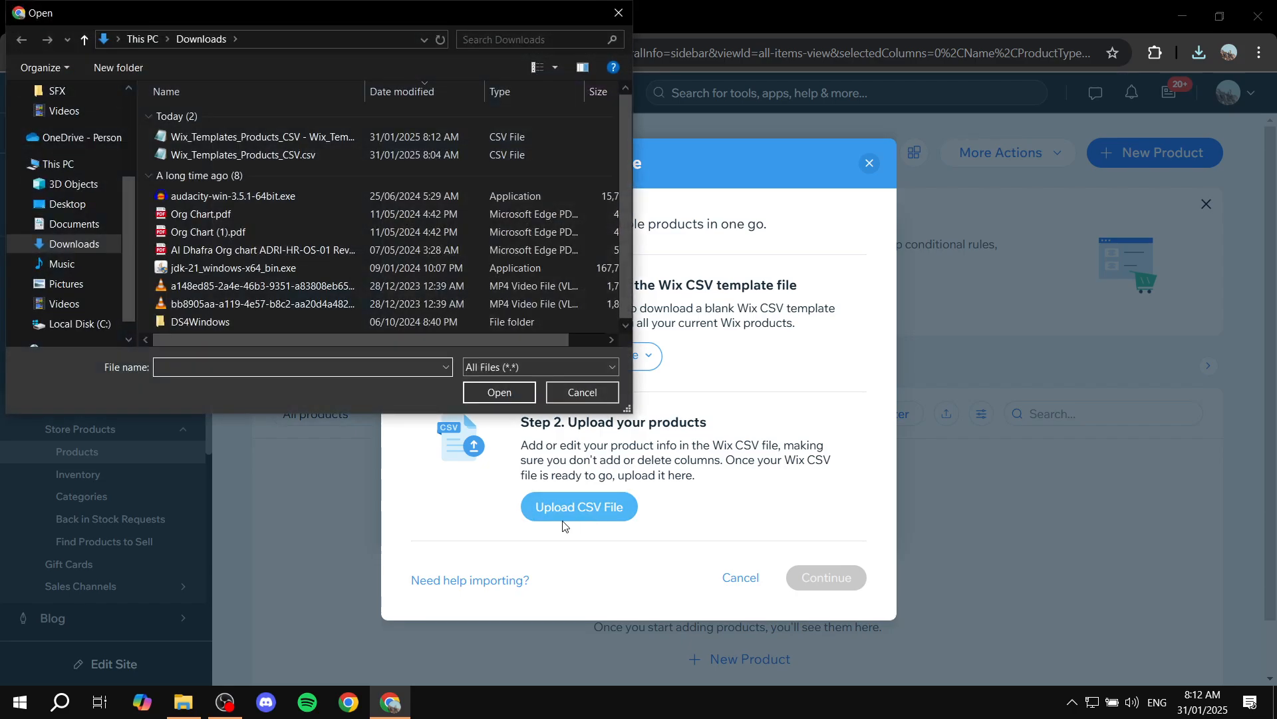
left_click(260, 137)
left_click(486, 394)
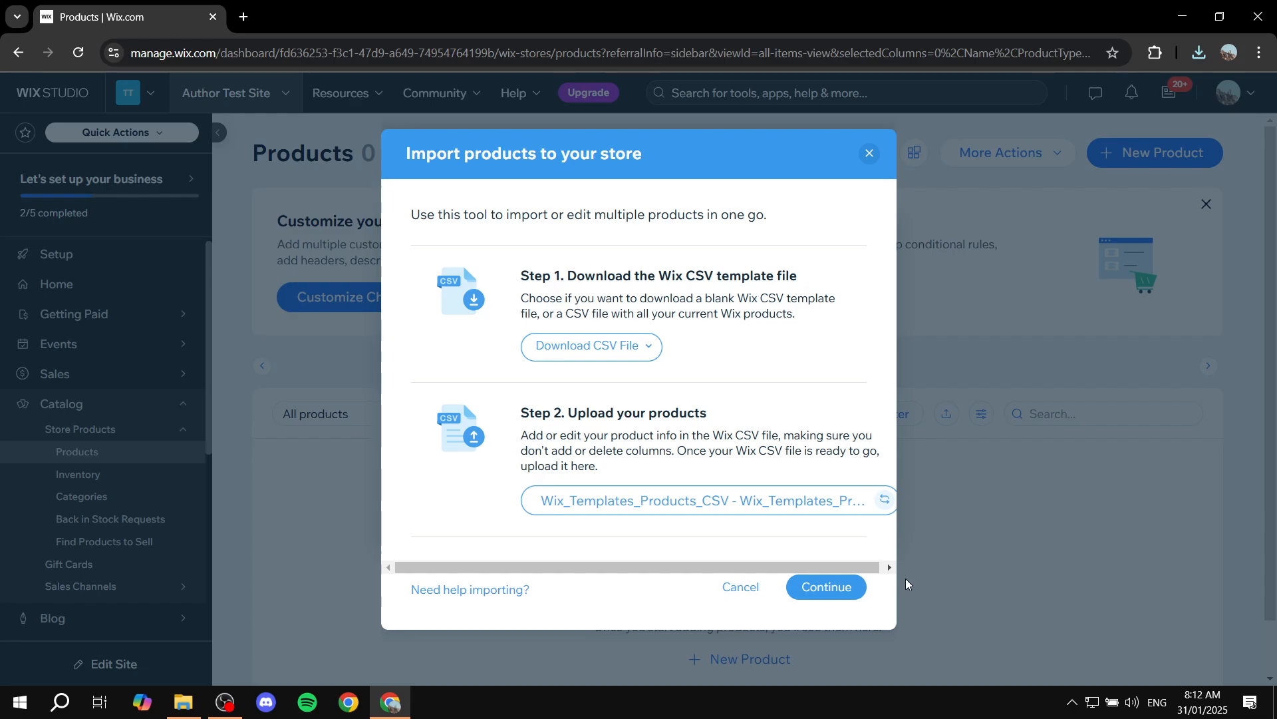
left_click(843, 591)
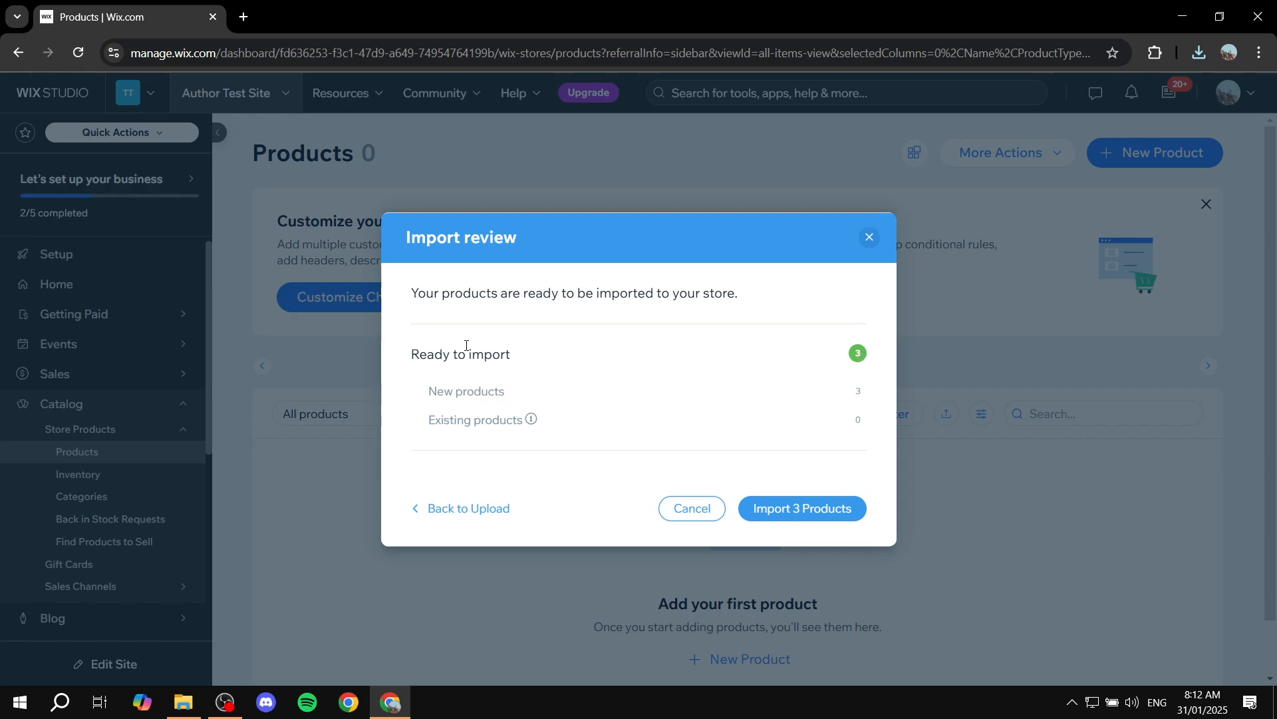
Review the import summary, import the 3 products and dismiss the completion message
left_click_drag(466, 346, 570, 353)
left_click(592, 353)
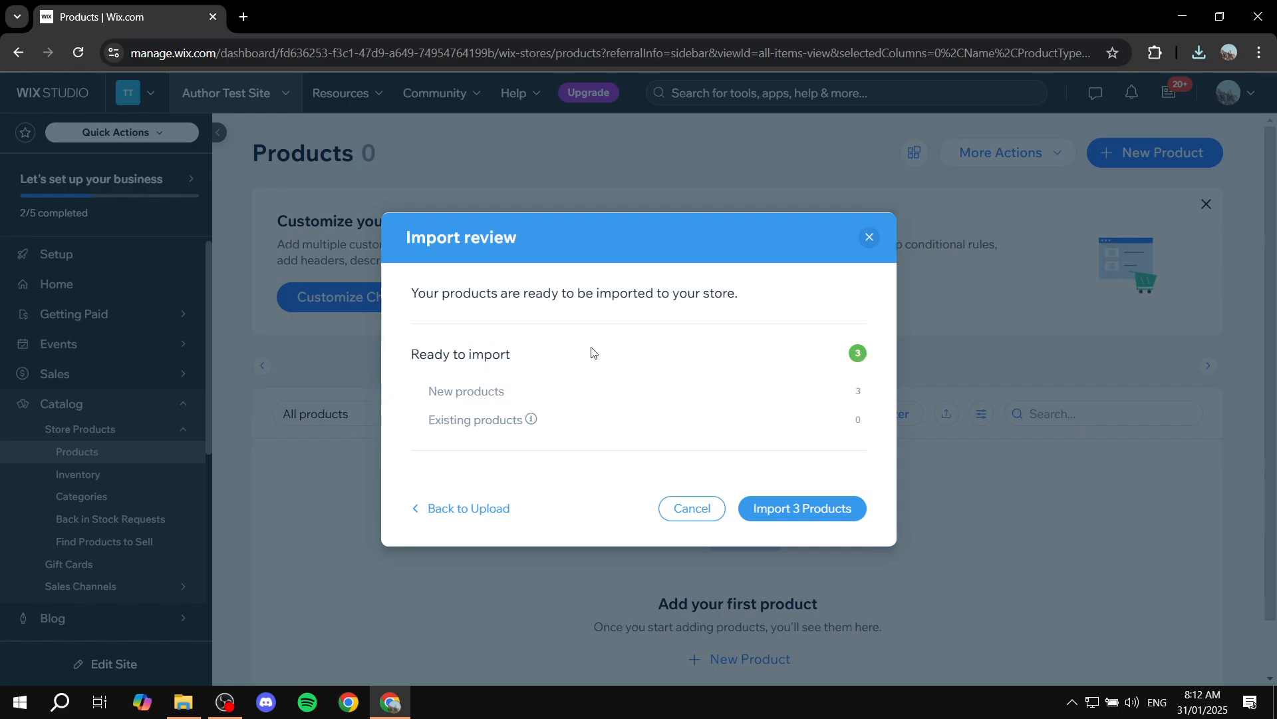
left_click(817, 508)
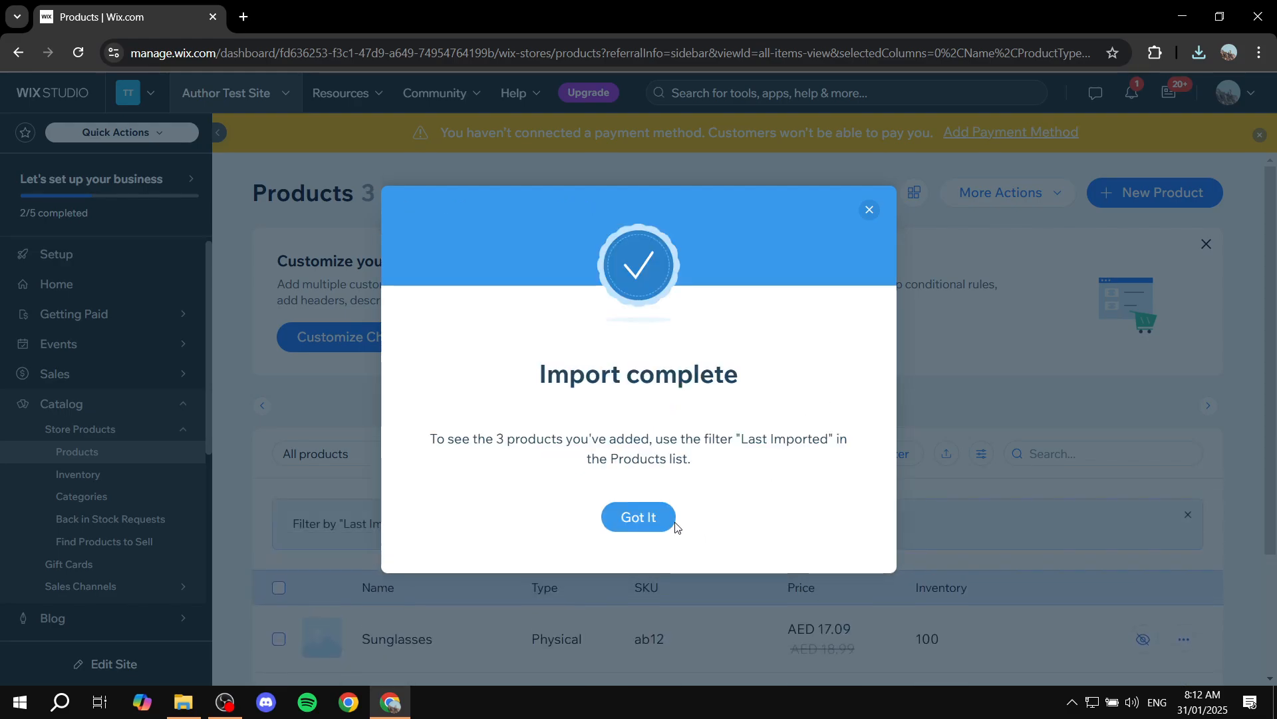
left_click(638, 517)
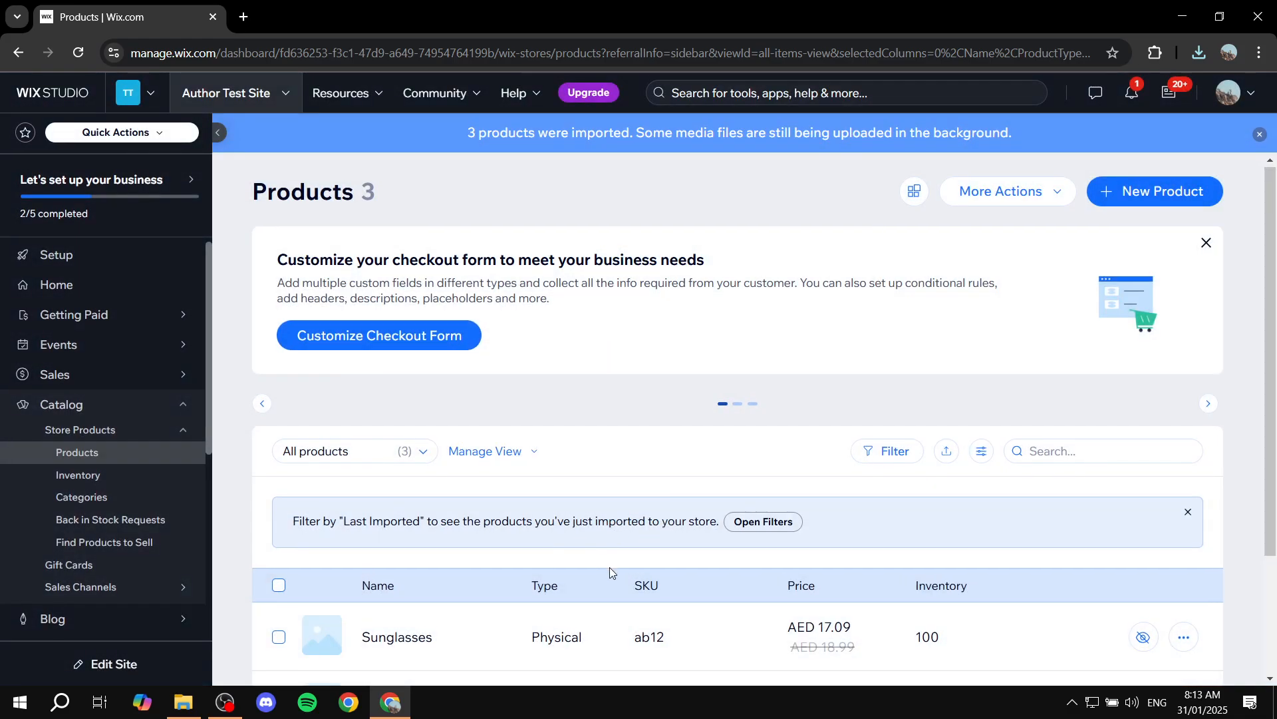
Reload the products list and open the Sunglasses product to inspect its image, leaving without saving
scroll(609, 566, "down", 3)
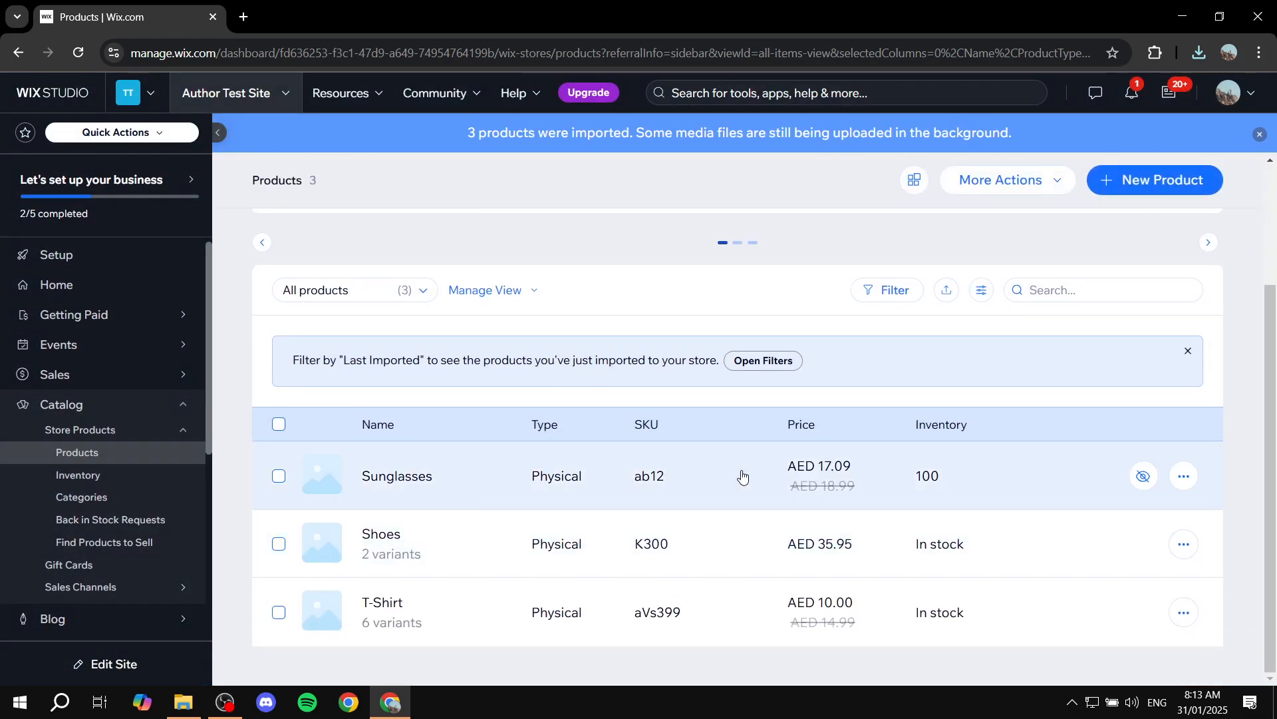
left_click(80, 53)
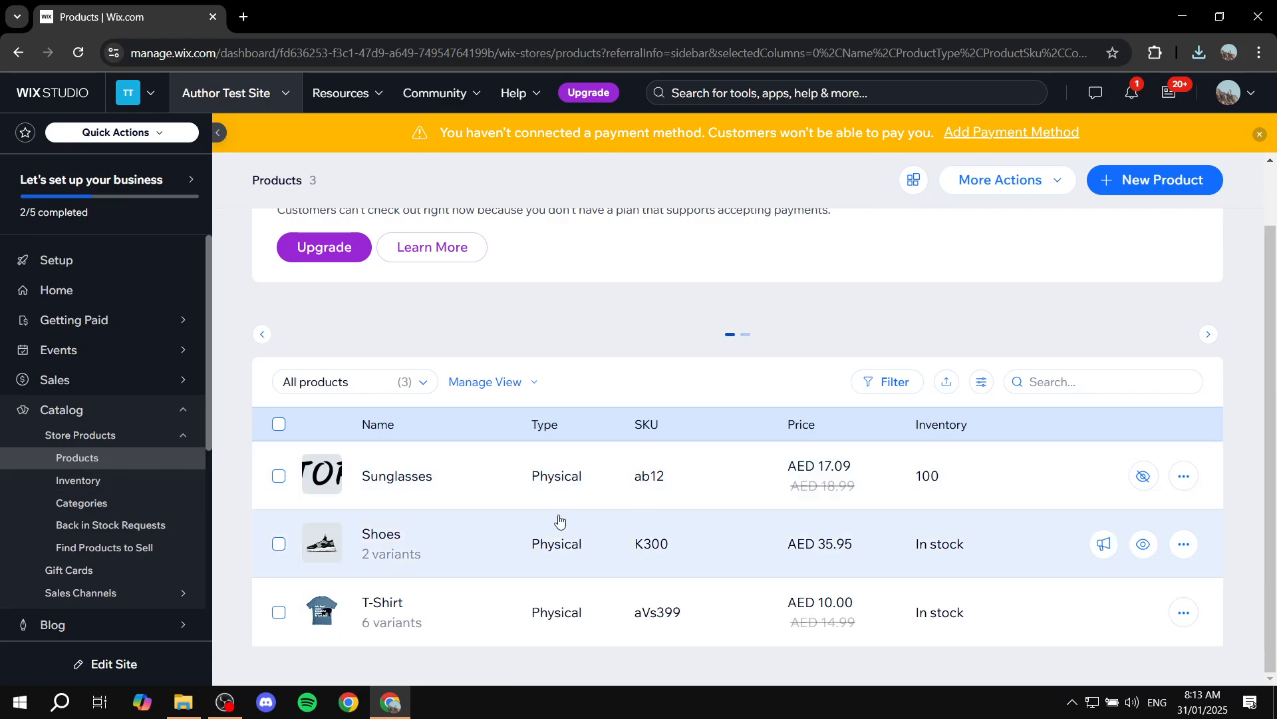
left_click(398, 485)
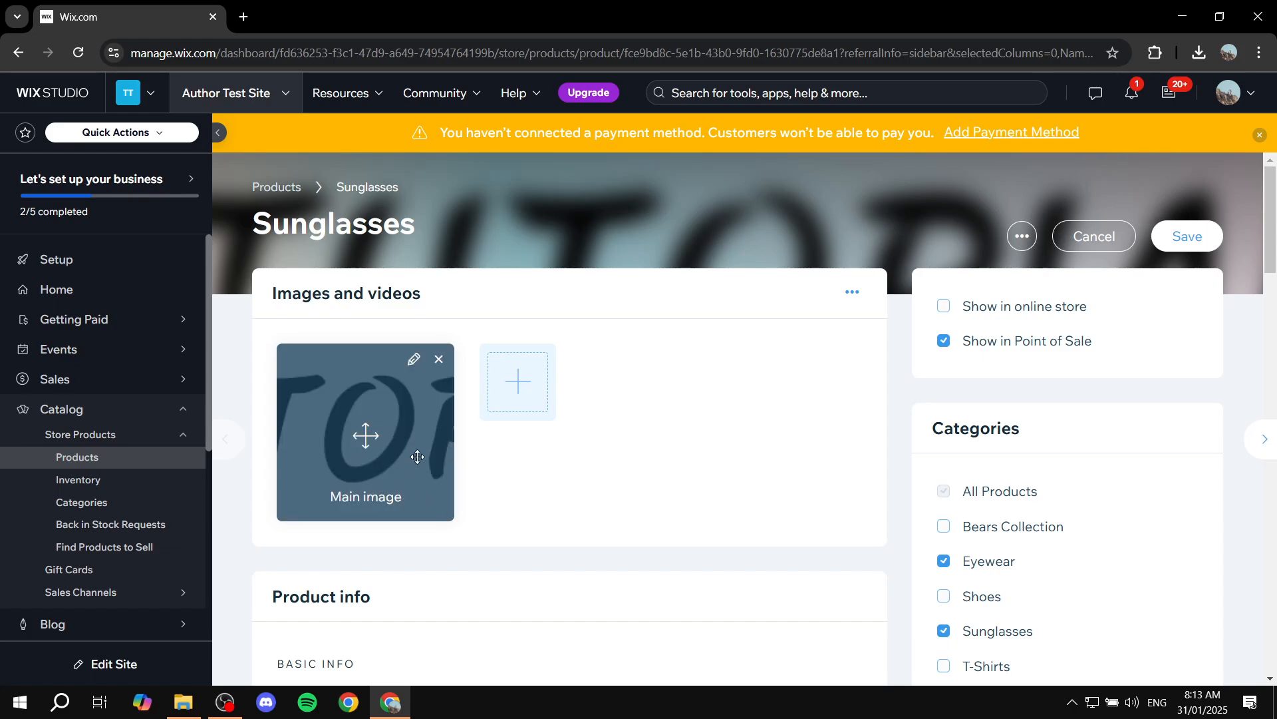
mouse_move(332, 445)
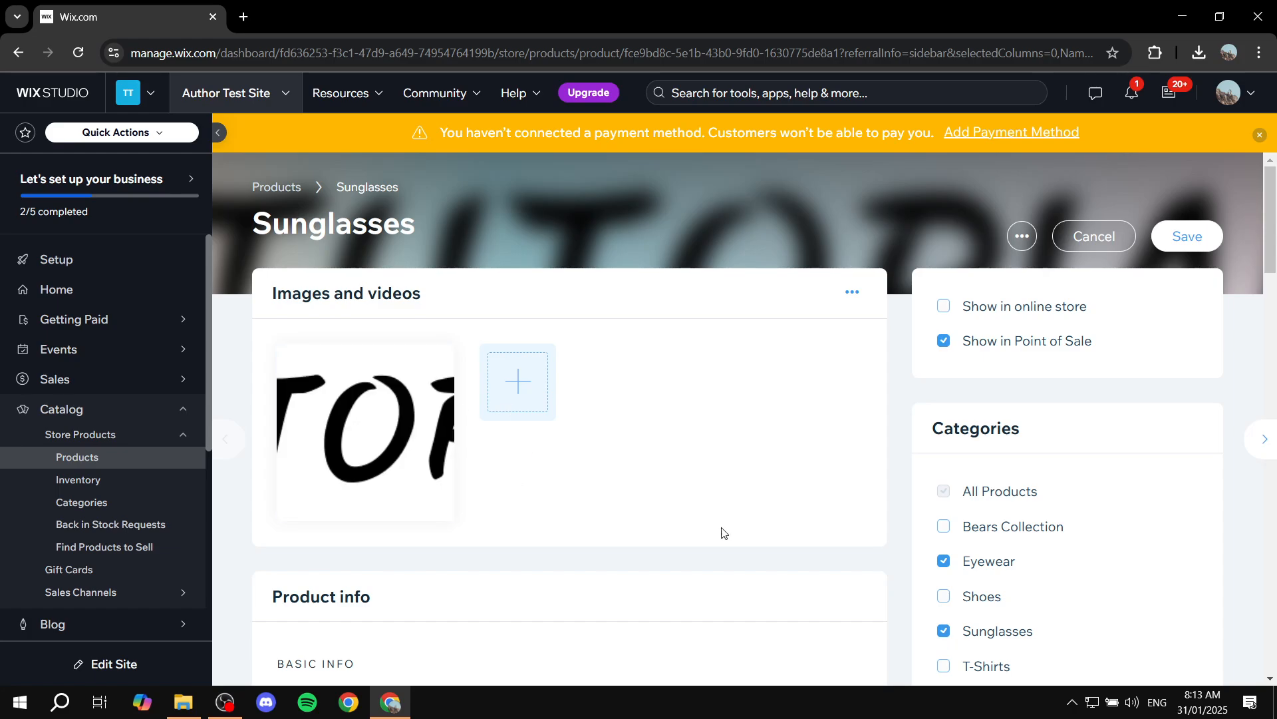
left_click(1087, 244)
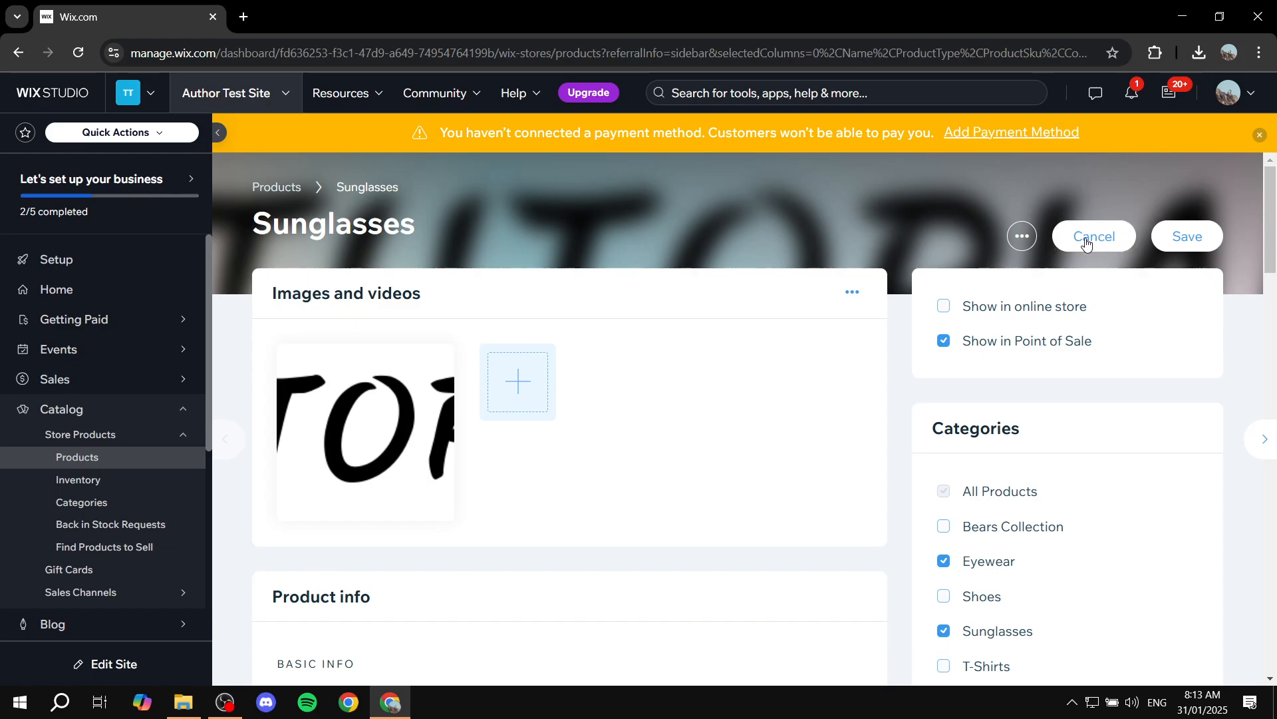